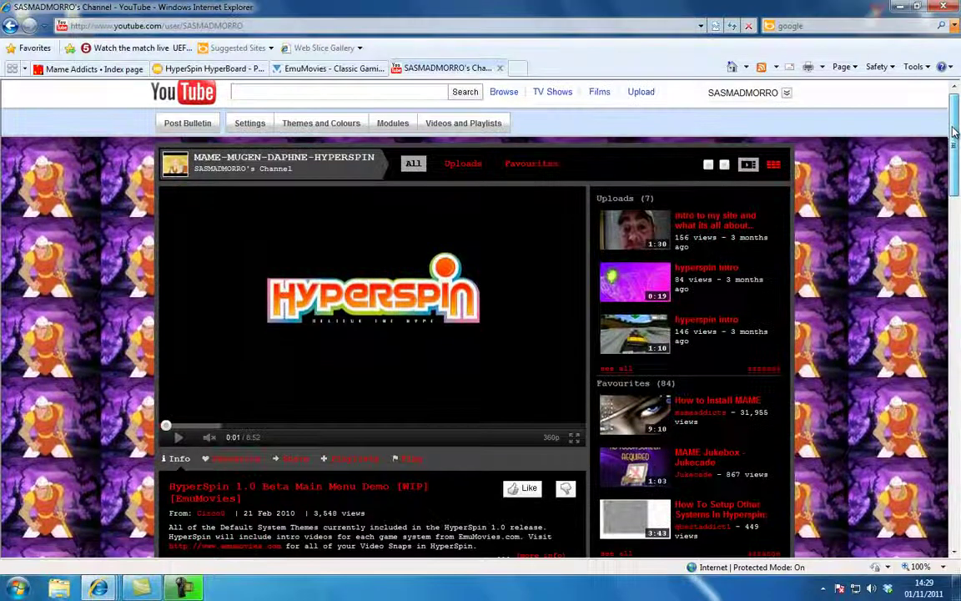
- Review the list of recommended emulation site links on the YouTube channel page and close that page
scroll(666, 382, down, 2)
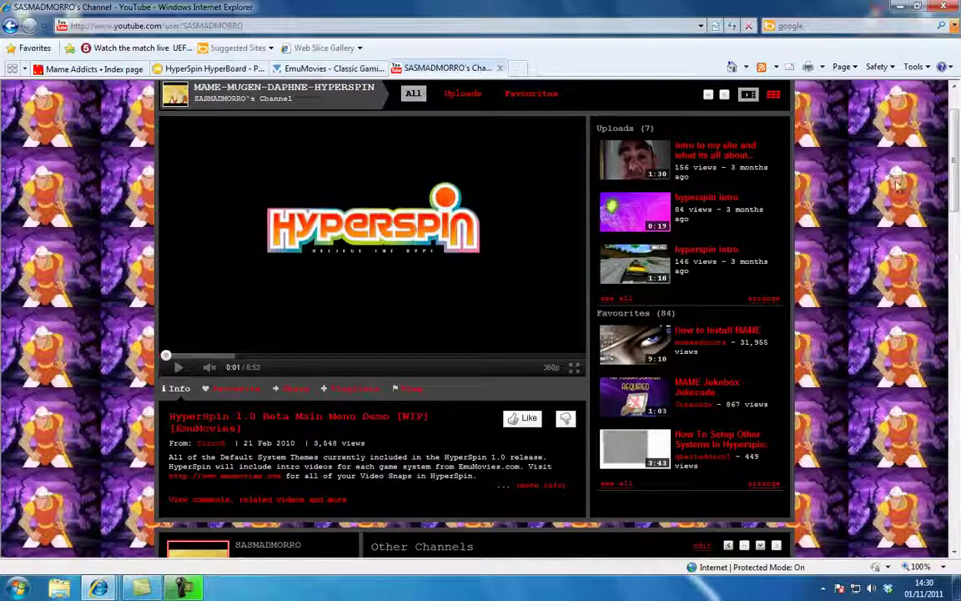
drag(956, 133, 938, 423)
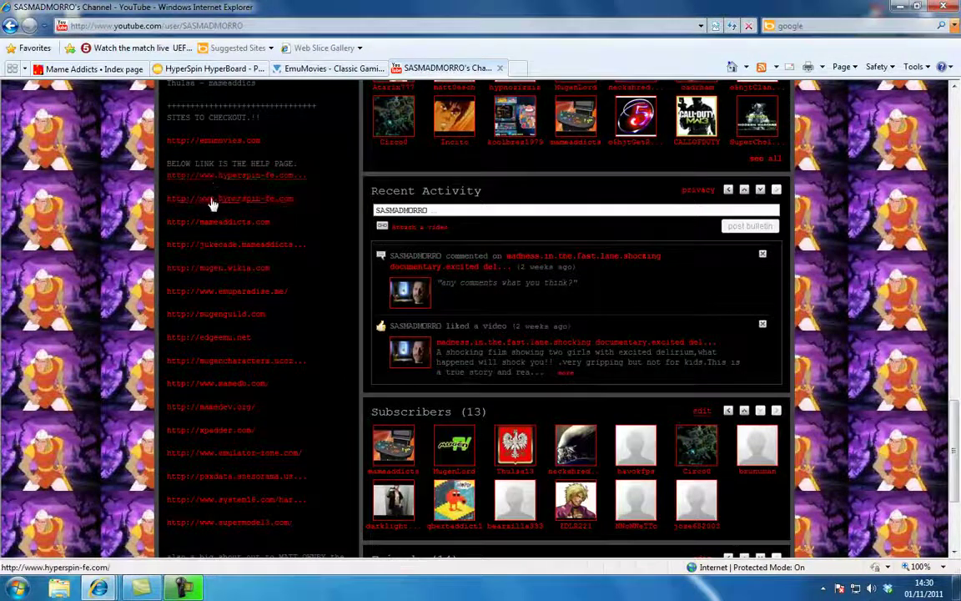
click(228, 178)
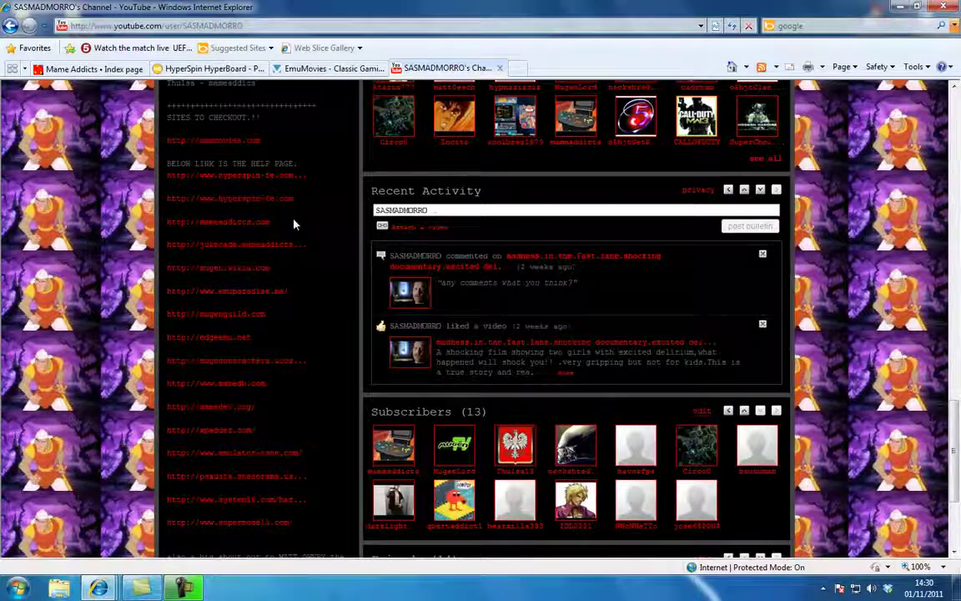
click(222, 223)
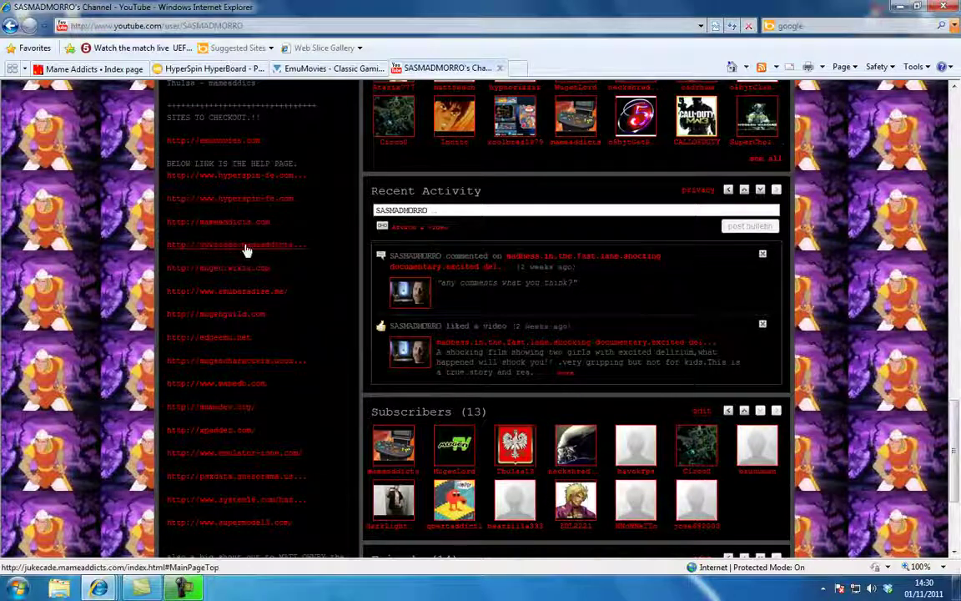
click(284, 247)
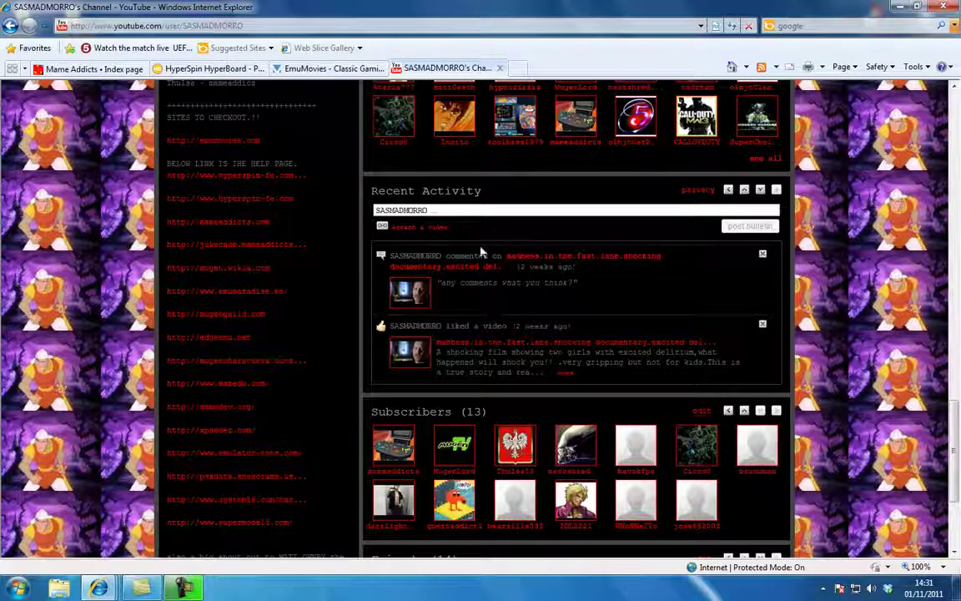
scroll(683, 339, up, 5)
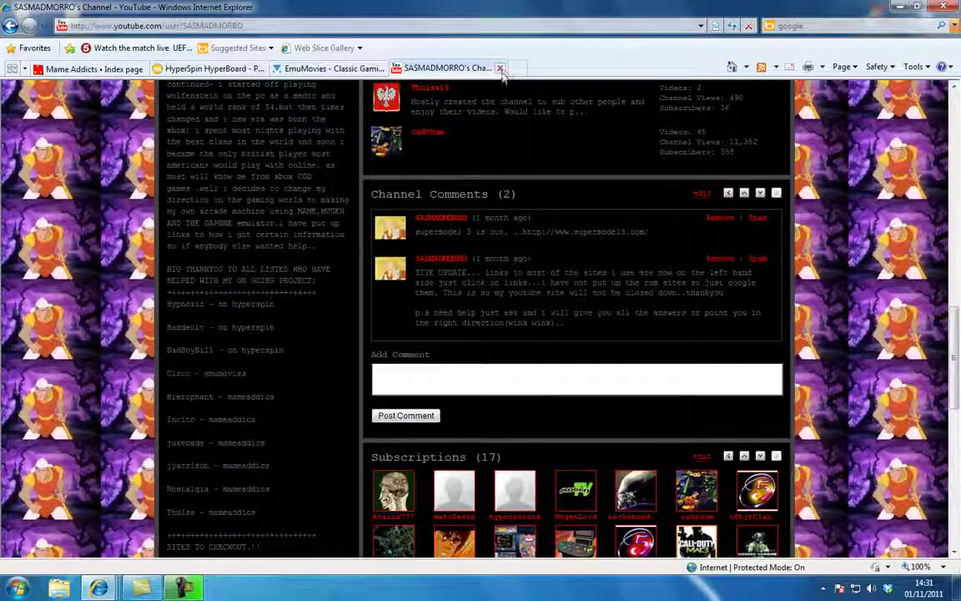
click(501, 69)
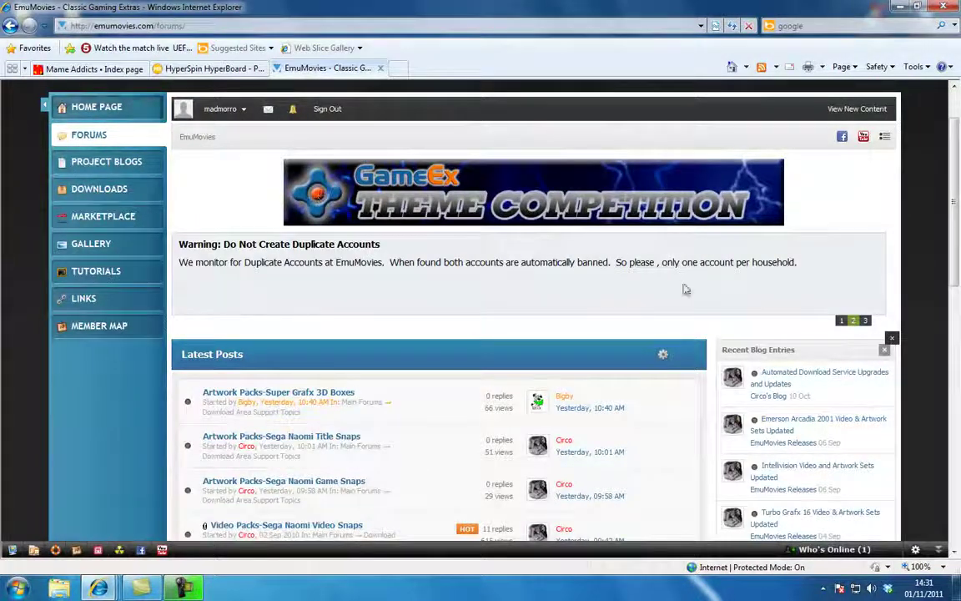
- Look over the EmuMovies forum home page, including its download and F.T.P. File Server links, and close the page
scroll(639, 263, up, 2)
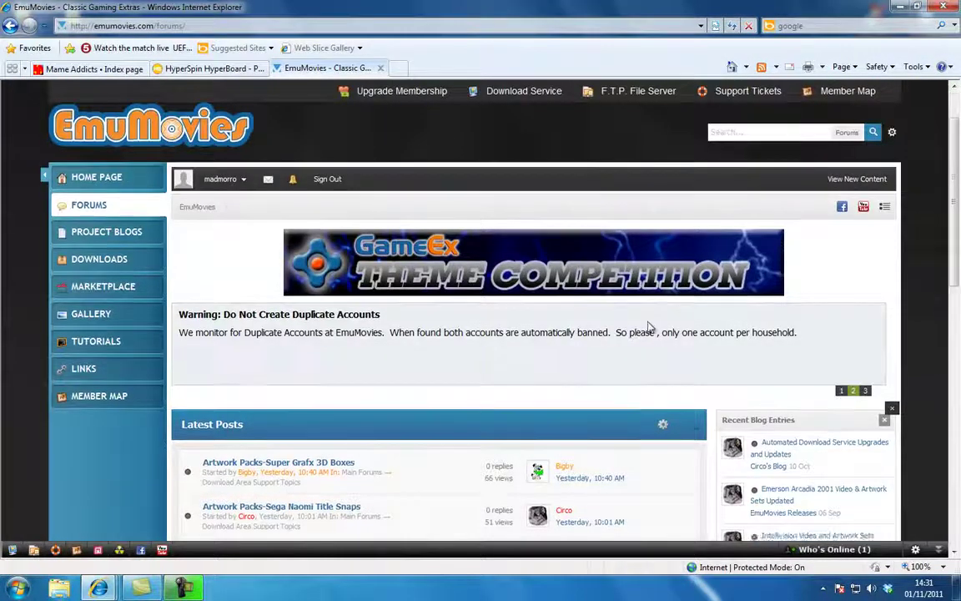
scroll(650, 326, down, 2)
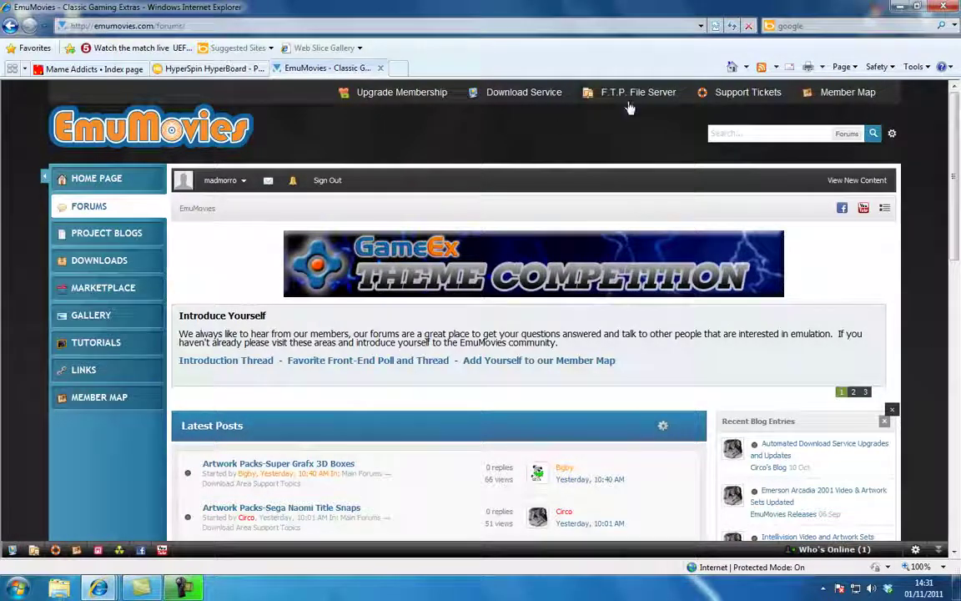
click(380, 68)
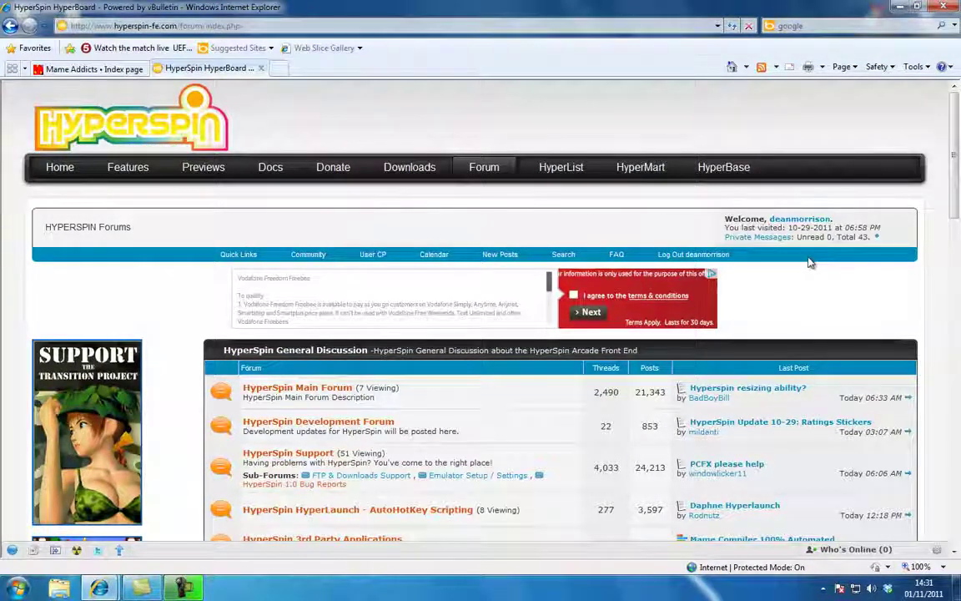
- Examine the forum sections on the HyperSpin board index, from General Discussion to the HyperPin categories
scroll(808, 262, down, 3)
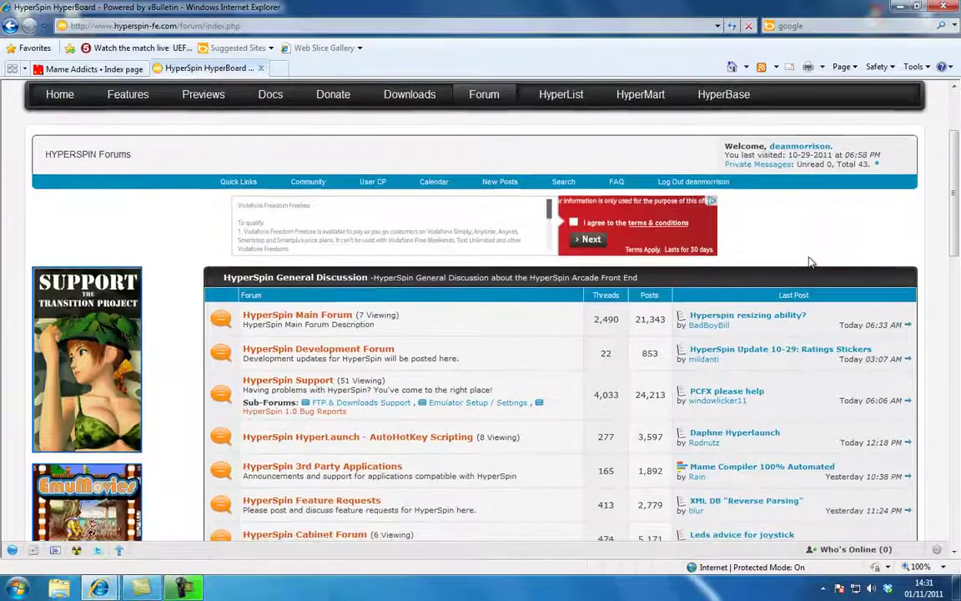
scroll(808, 263, down, 2)
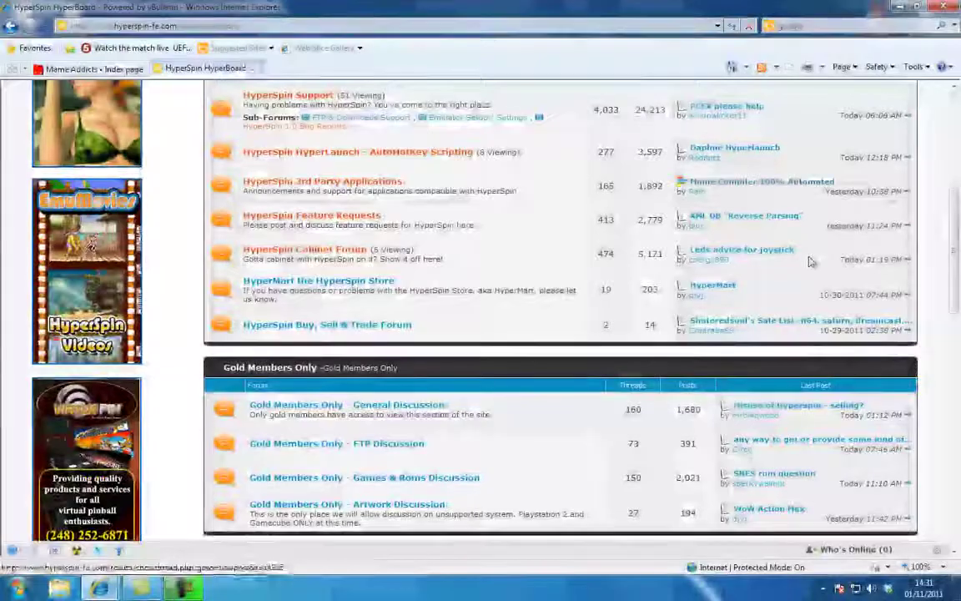
scroll(808, 263, down, 15)
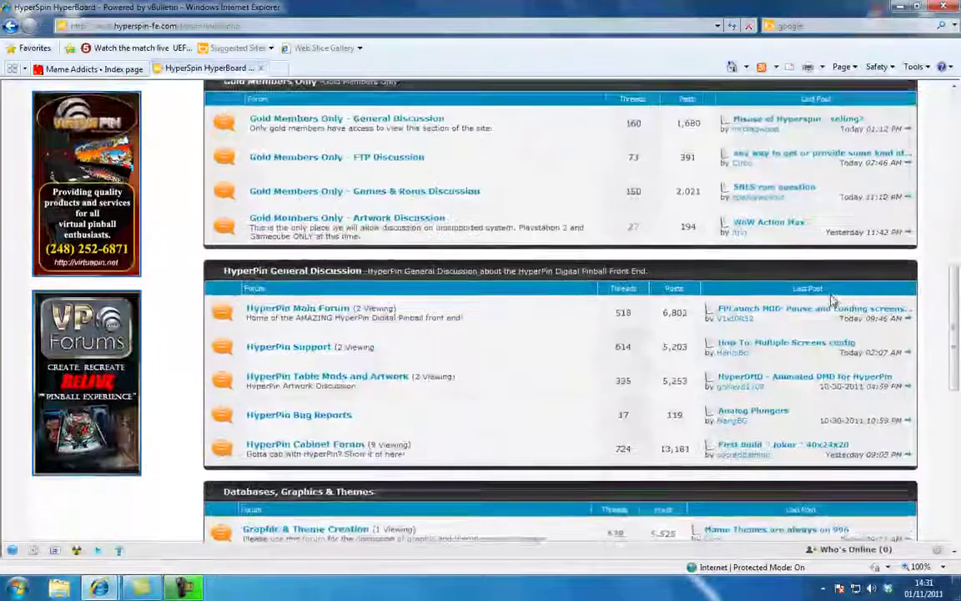
scroll(801, 372, down, 2)
scroll(789, 376, up, 10)
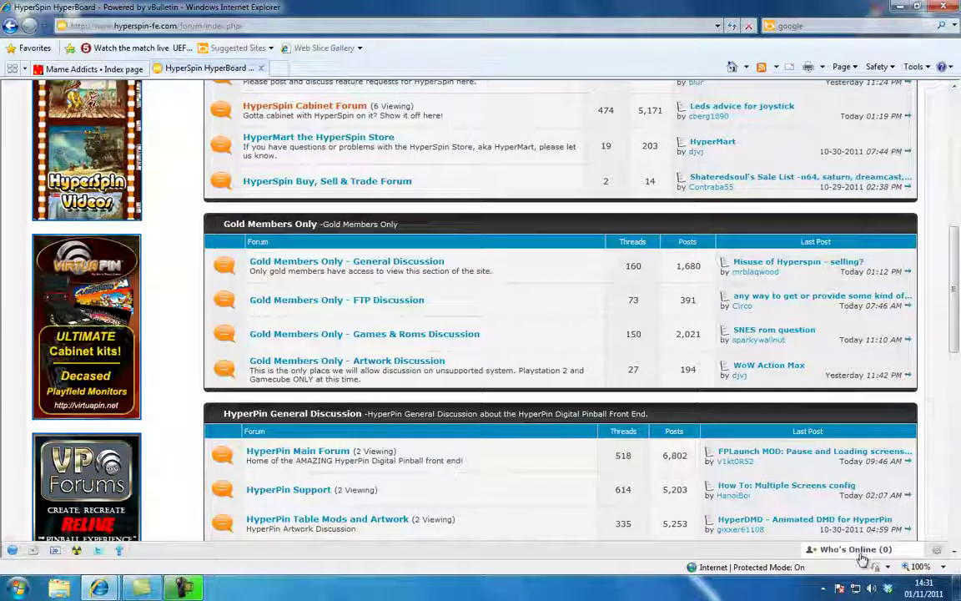
- Look through the HyperSpin forum's Who's Online list, collapse it, and close the forum page
click(859, 550)
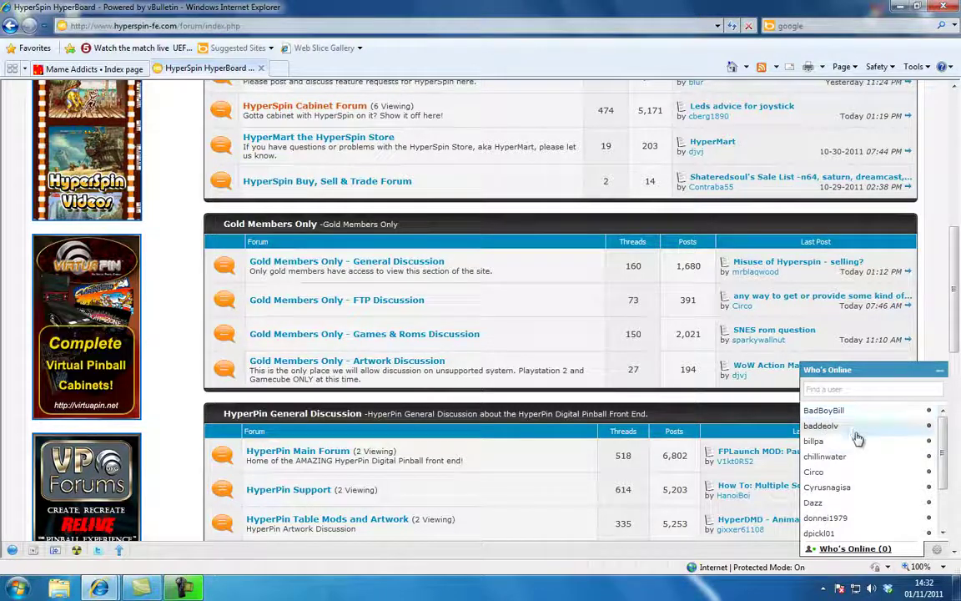
scroll(877, 455, down, 1)
scroll(879, 448, down, 3)
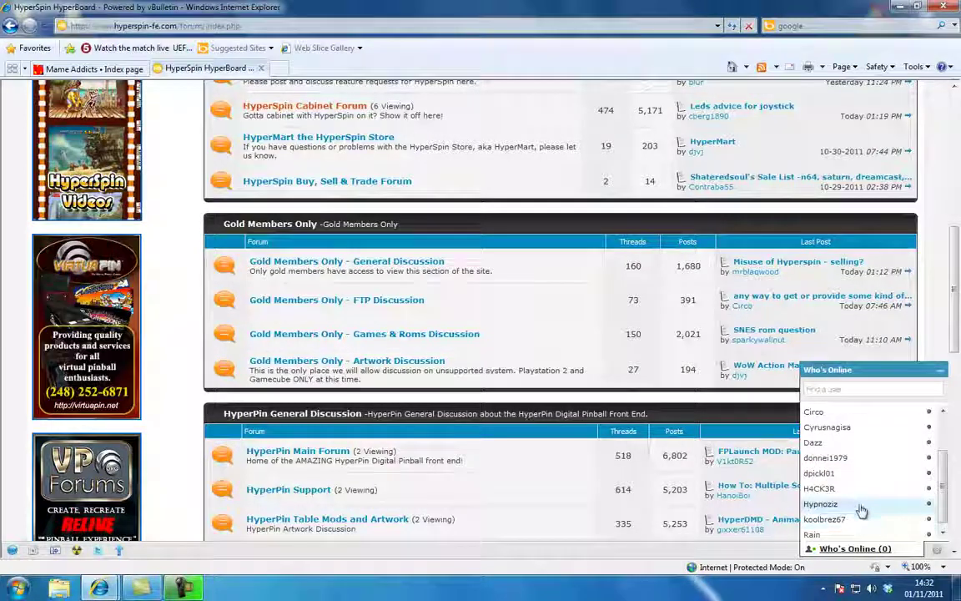
scroll(868, 518, up, 5)
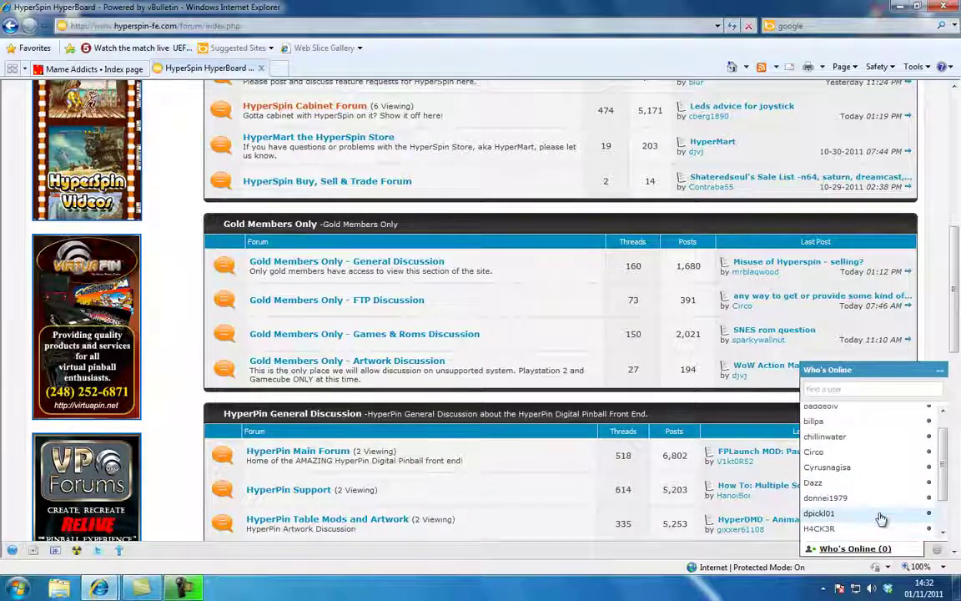
scroll(891, 530, down, 3)
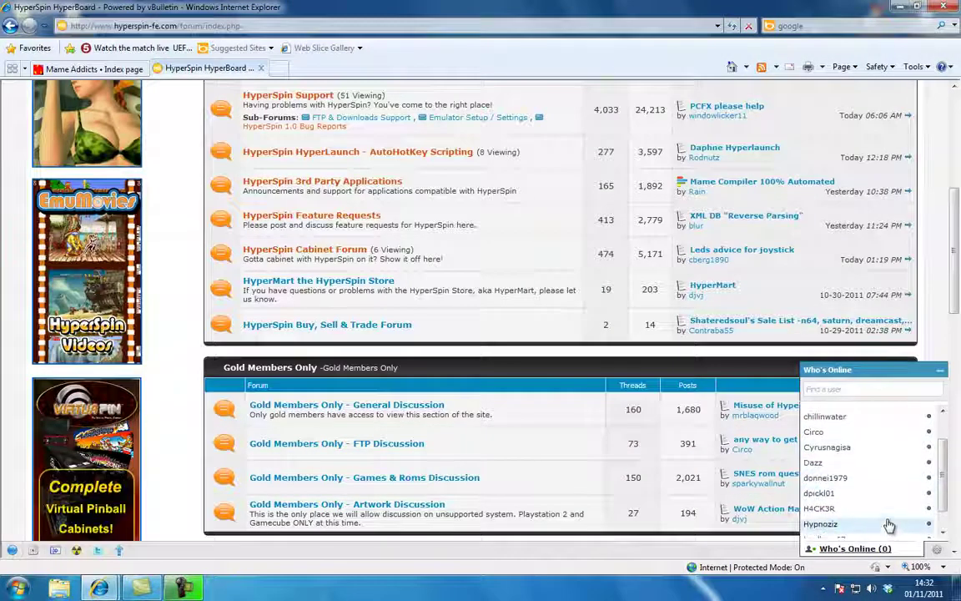
scroll(889, 524, down, 3)
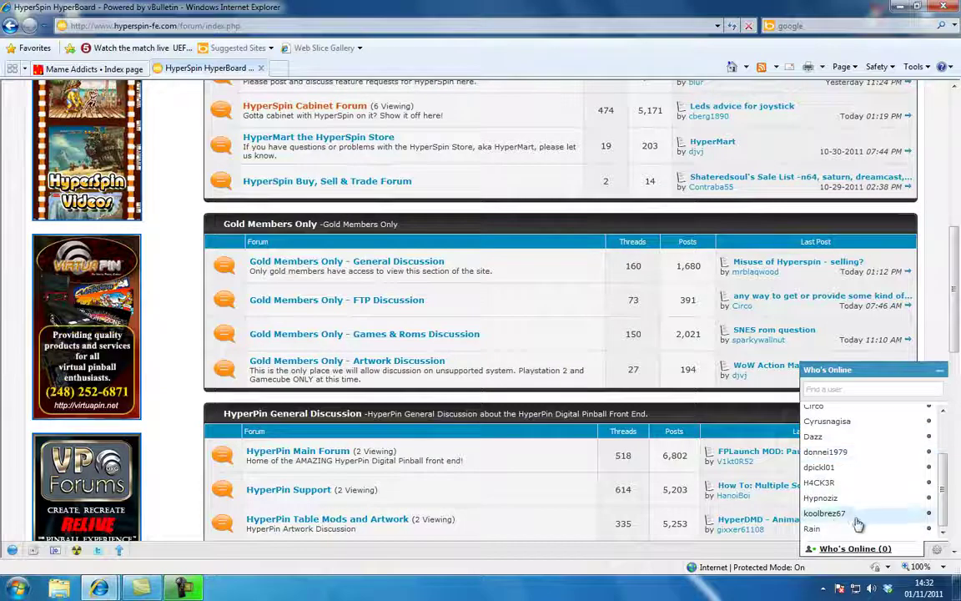
scroll(868, 466, up, 2)
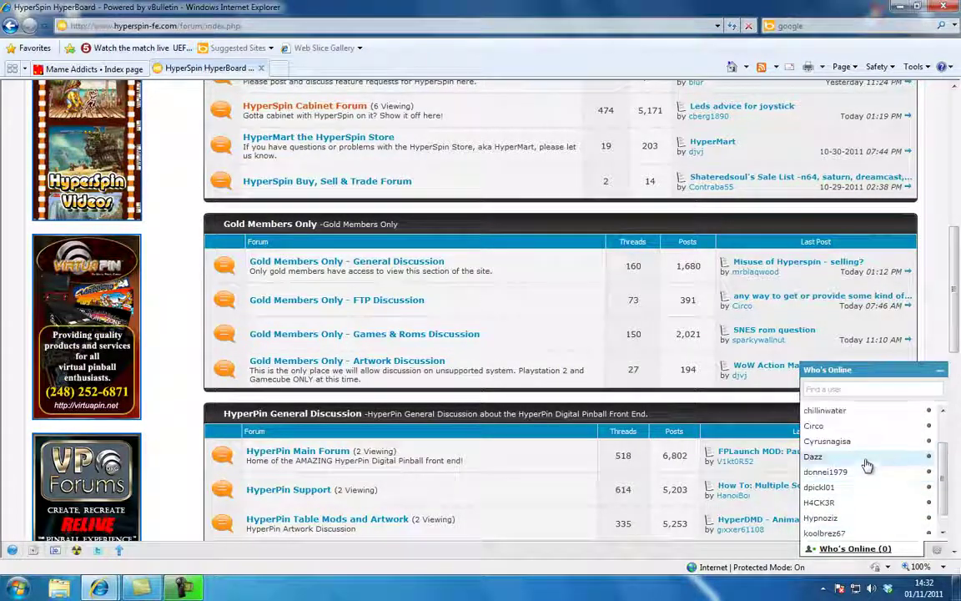
scroll(859, 463, up, 2)
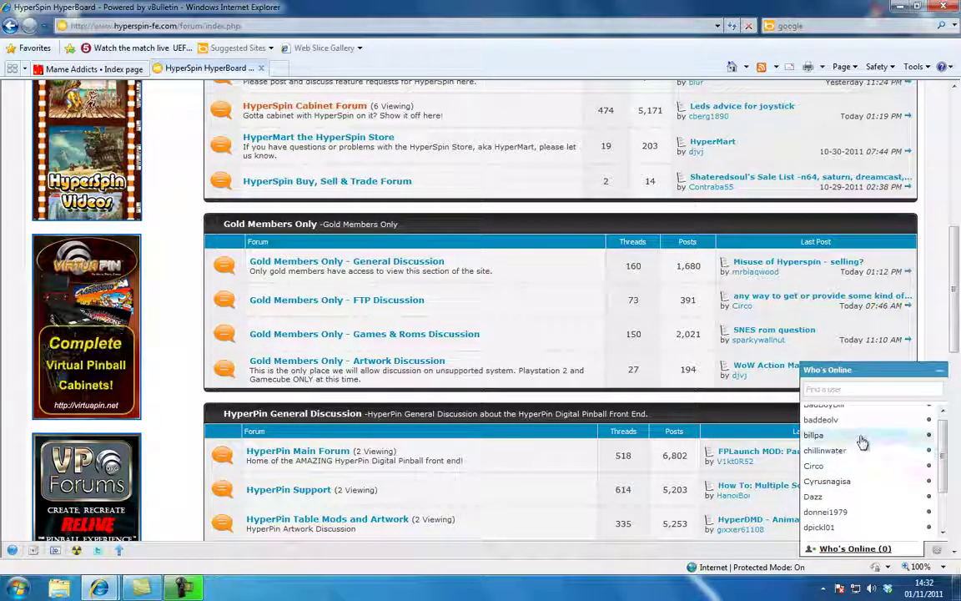
click(884, 371)
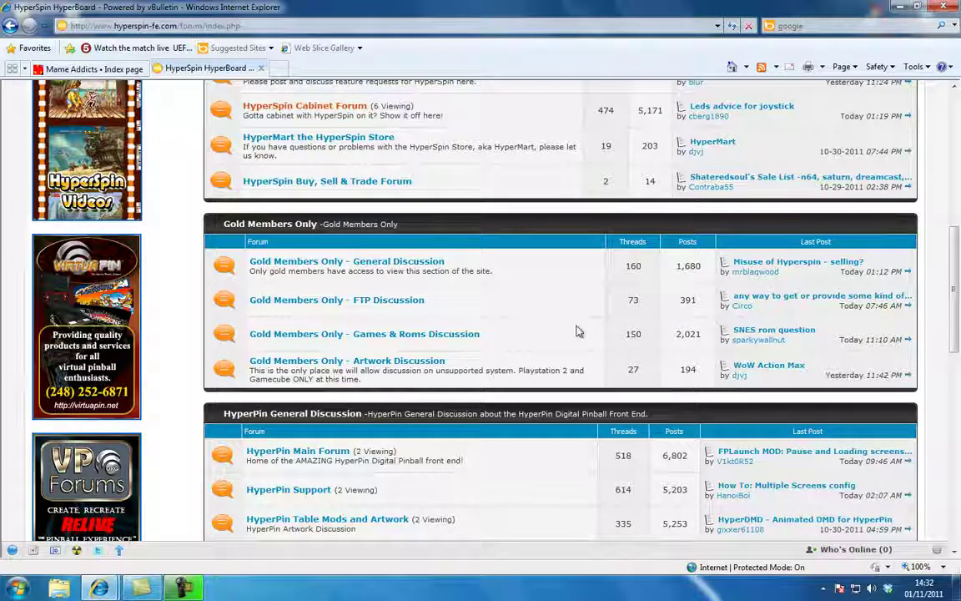
click(264, 68)
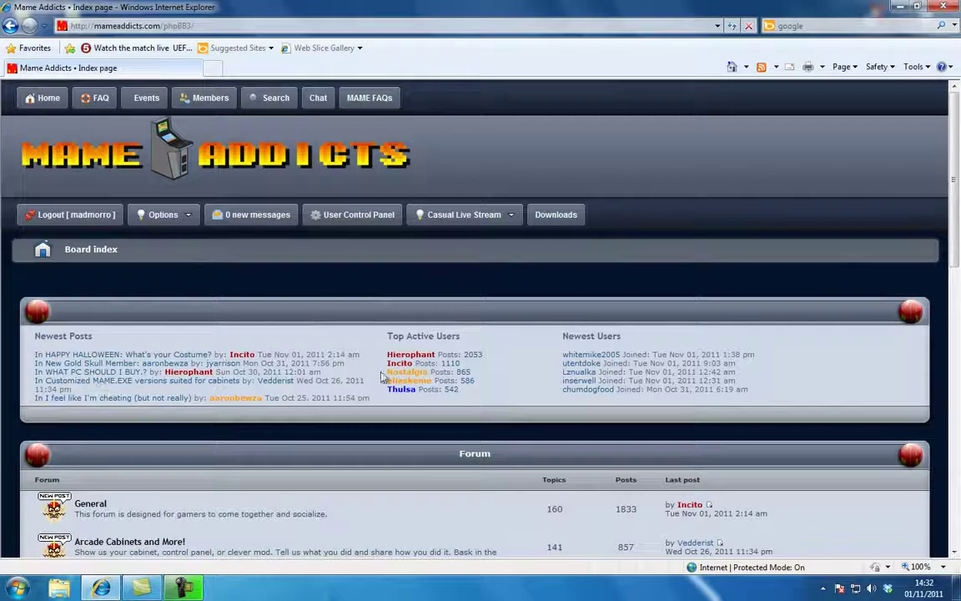
- Examine the newest posts and forum categories on the Mame Addicts board index and close the browser
scroll(333, 399, down, 3)
scroll(333, 398, down, 1)
scroll(192, 313, up, 2)
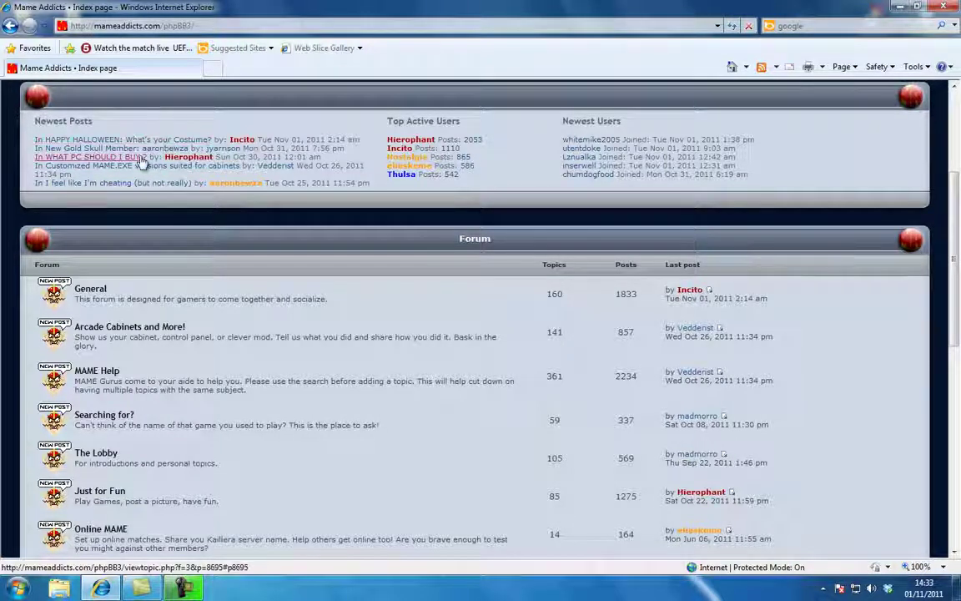
scroll(296, 349, down, 5)
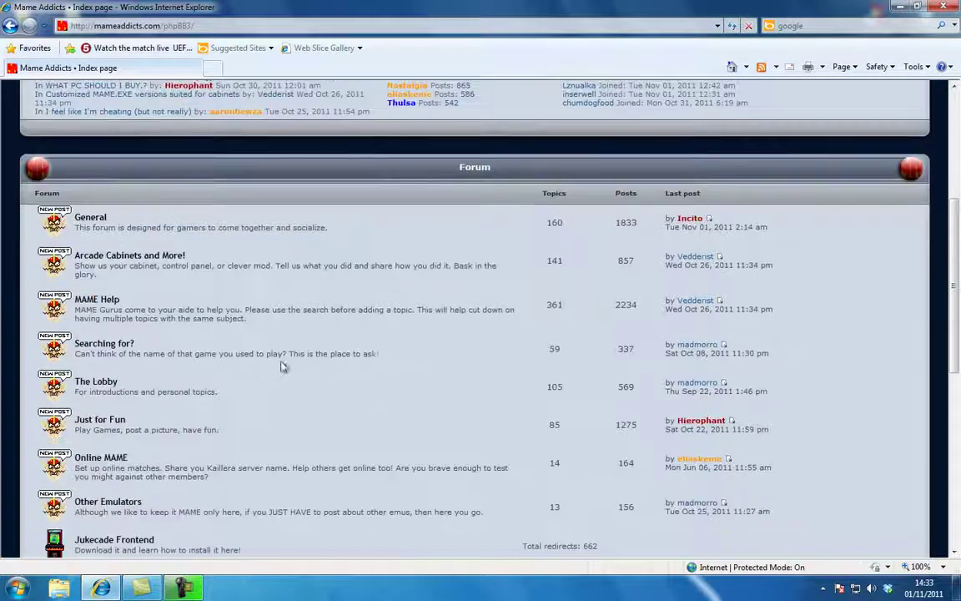
scroll(287, 397, up, 2)
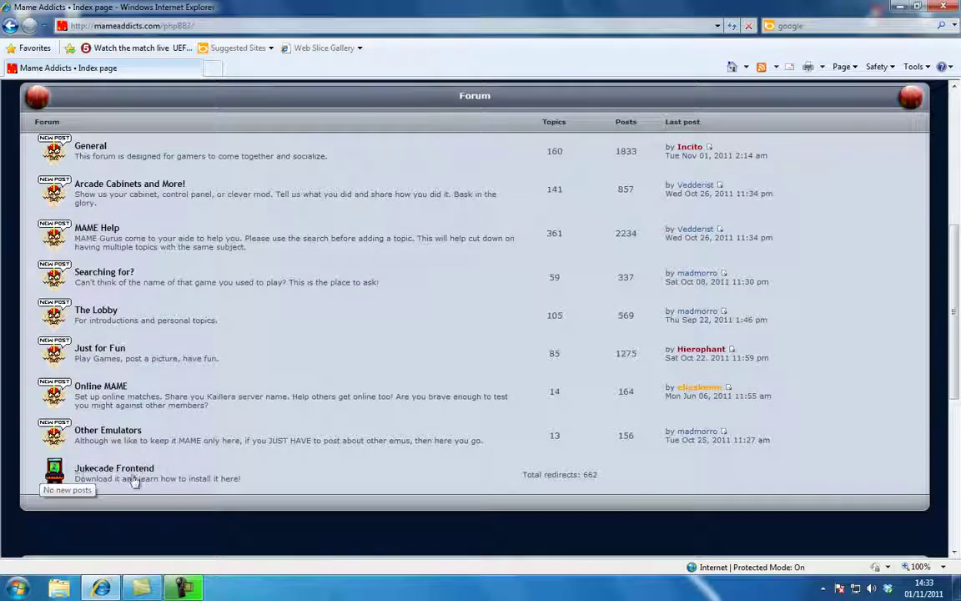
scroll(317, 448, up, 1)
scroll(315, 448, up, 3)
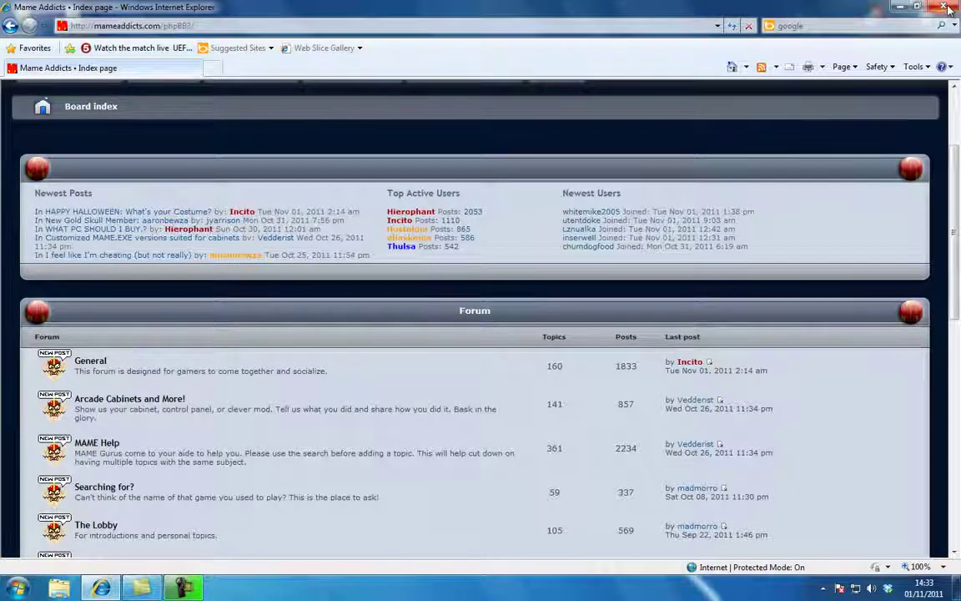
key(alt+F4)
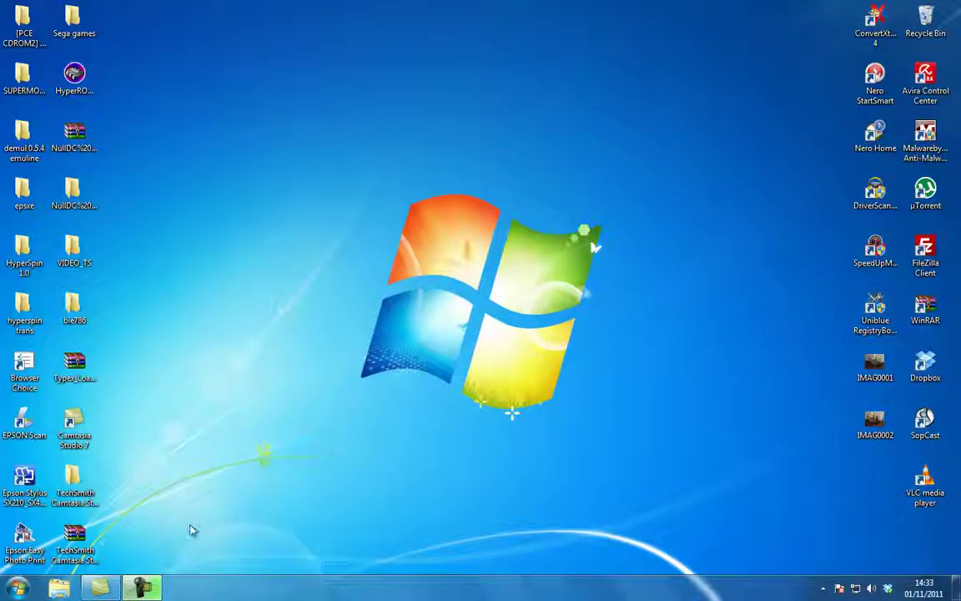
- Open the MADMORRO (E:) drive in a maximized Computer window
click(19, 588)
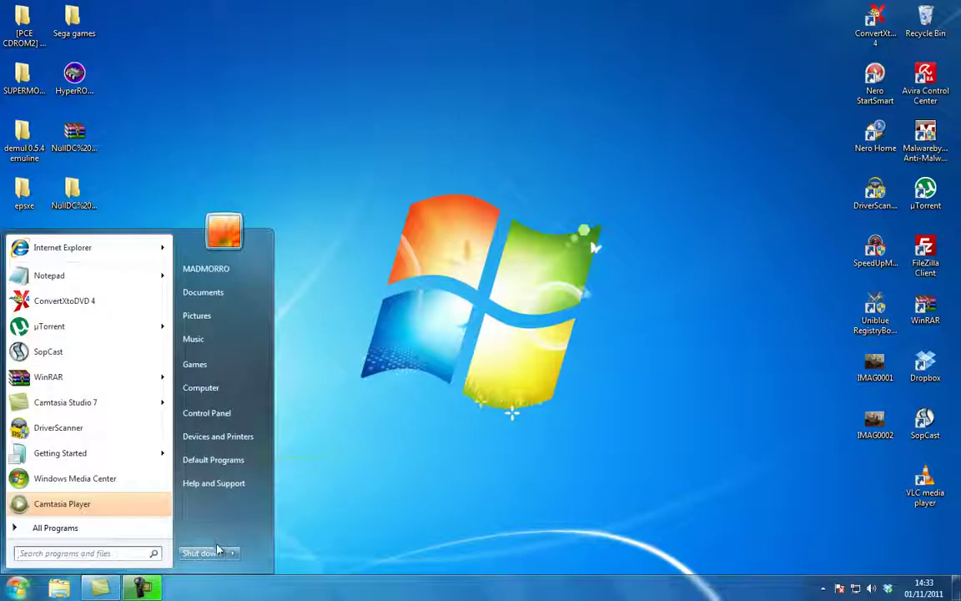
click(191, 388)
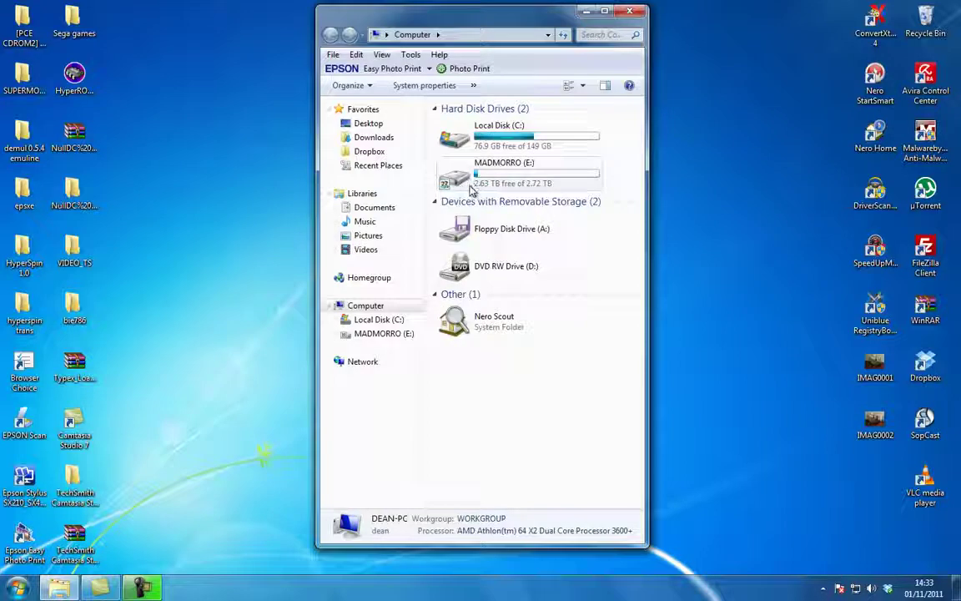
double_click(547, 11)
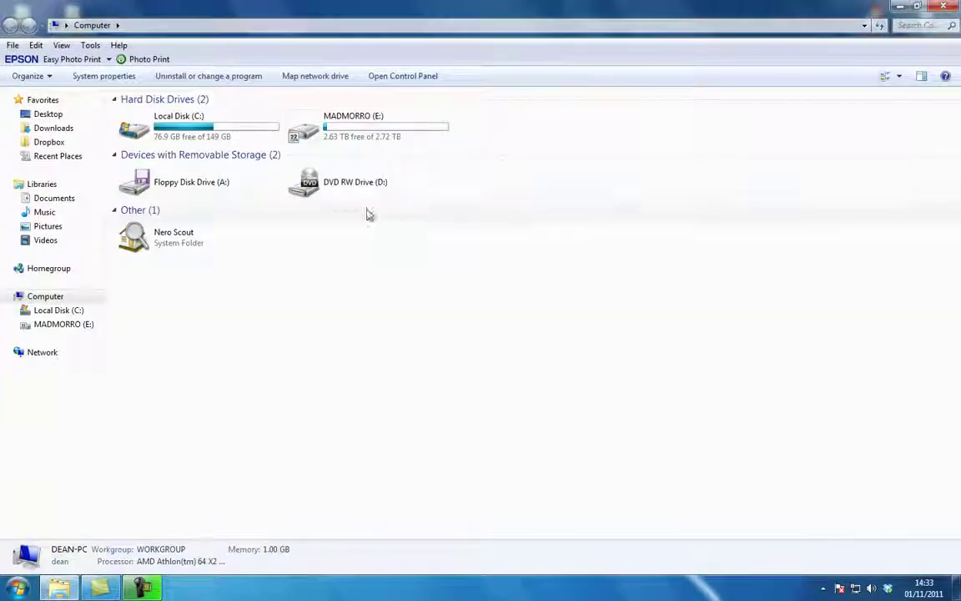
mouse_move(381, 116)
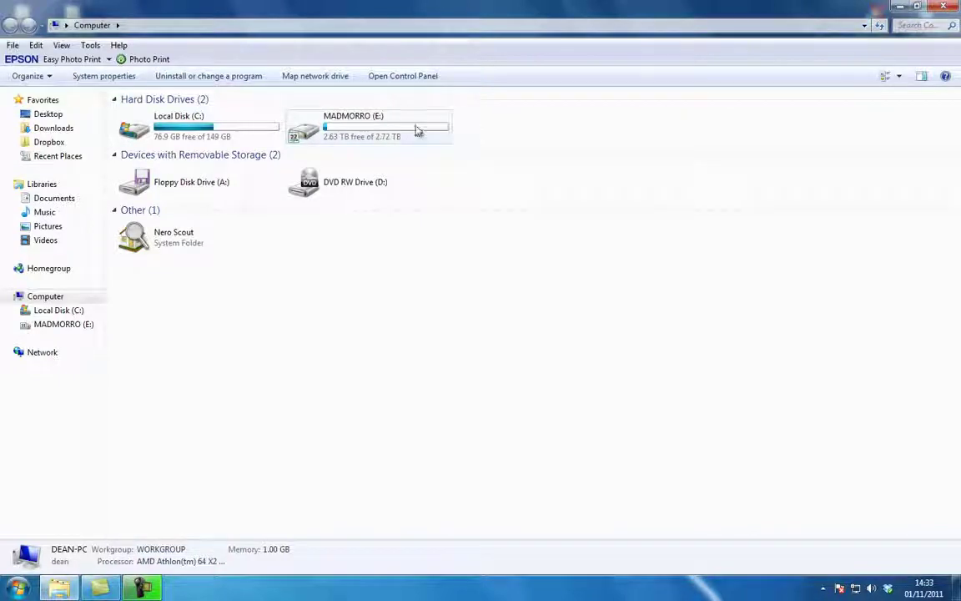
double_click(308, 130)
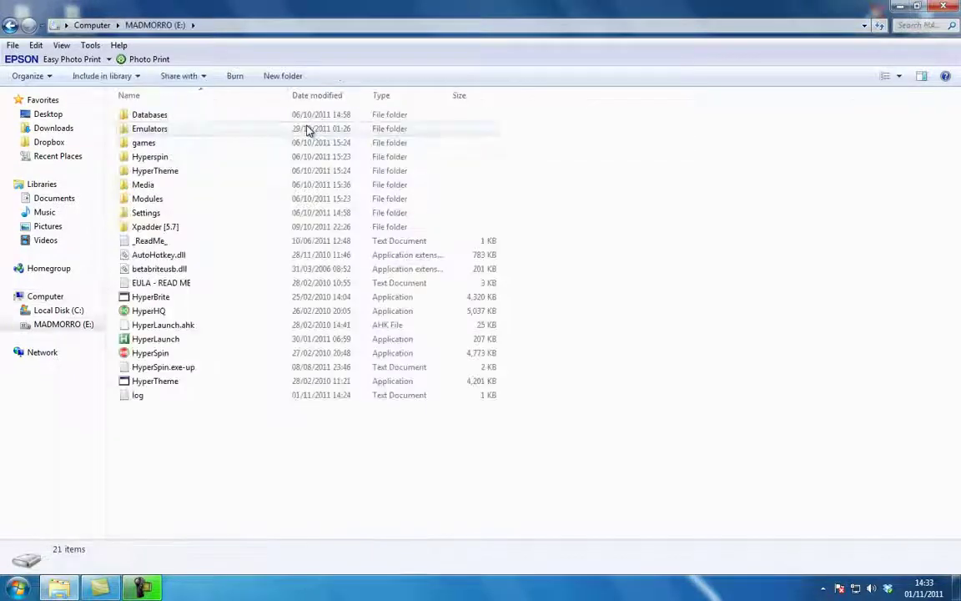
- Launch Xpadder [5.7] from its folder on the E: drive, view its controller key mapping, and minimize it
double_click(125, 227)
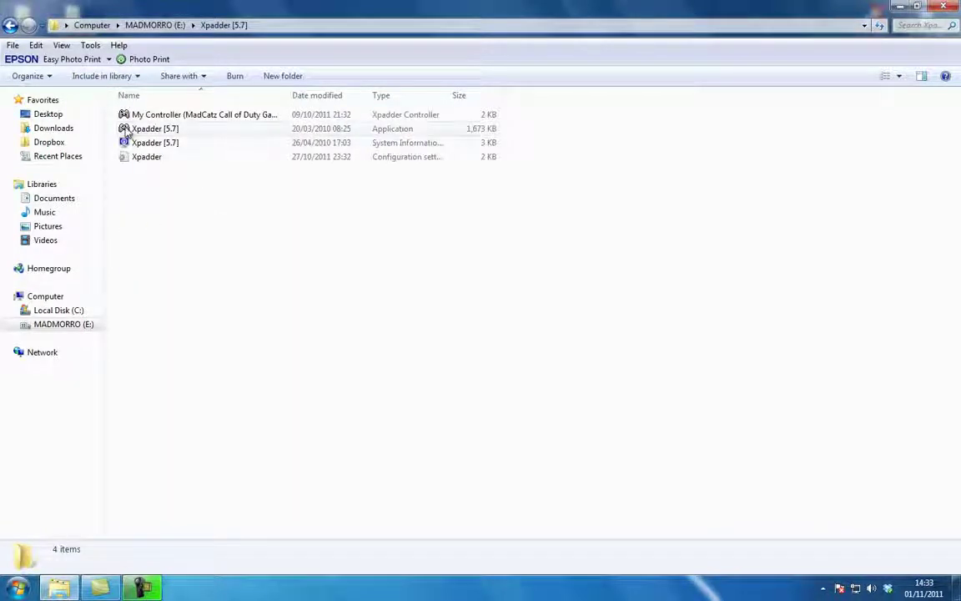
click(125, 130)
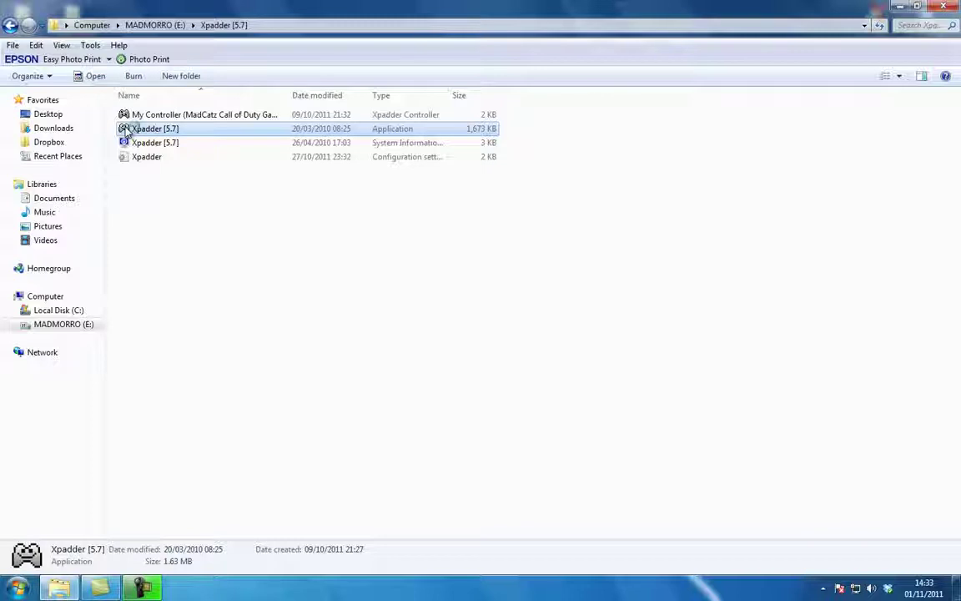
double_click(125, 130)
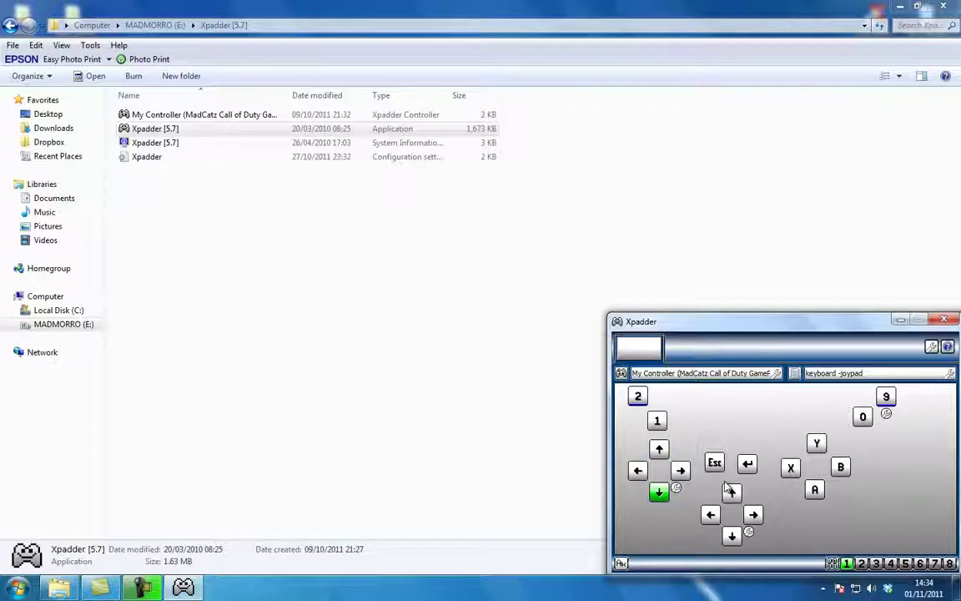
click(900, 321)
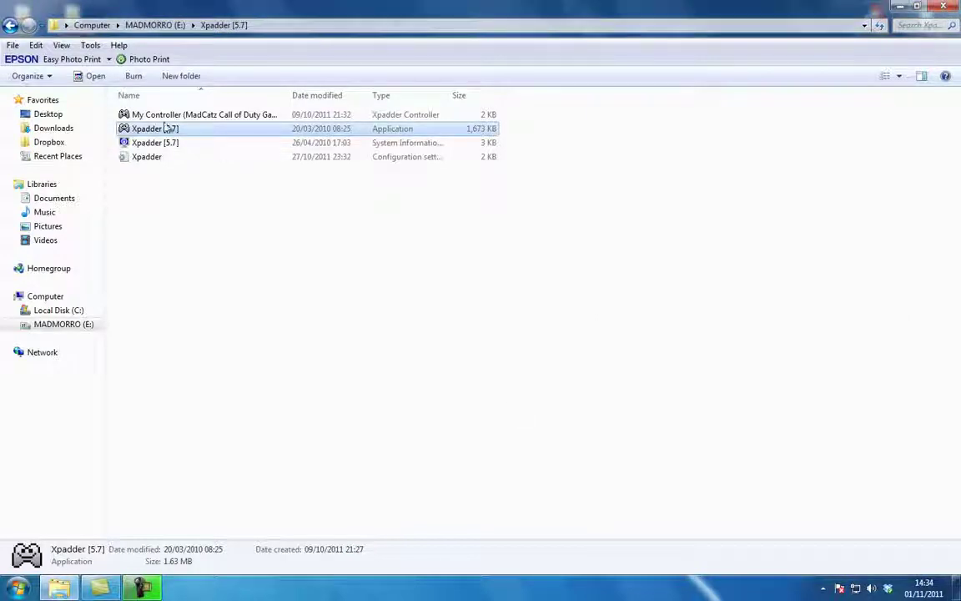
- Look through the configuration files in the drive's Settings folder and return to the drive's root
click(11, 26)
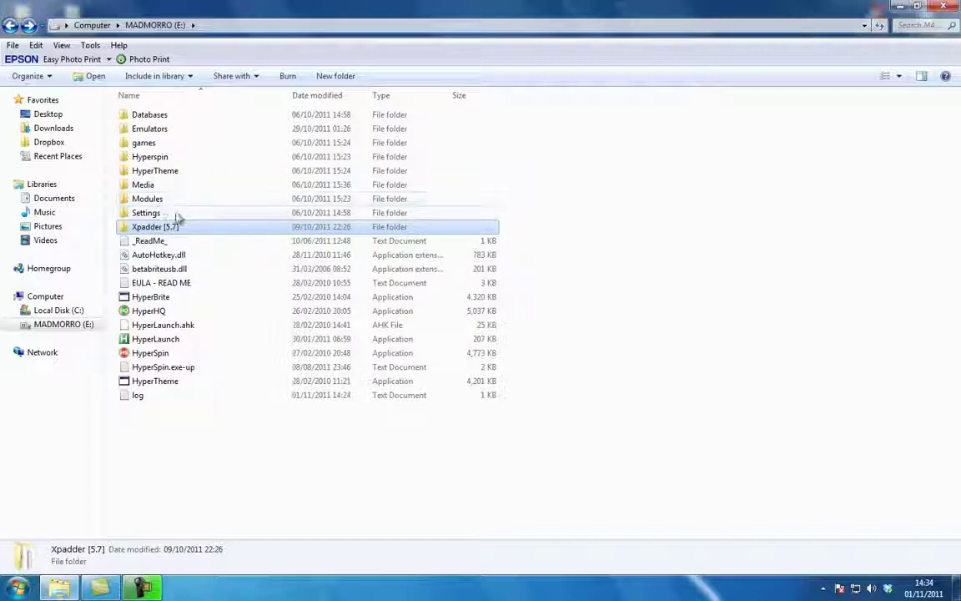
double_click(127, 214)
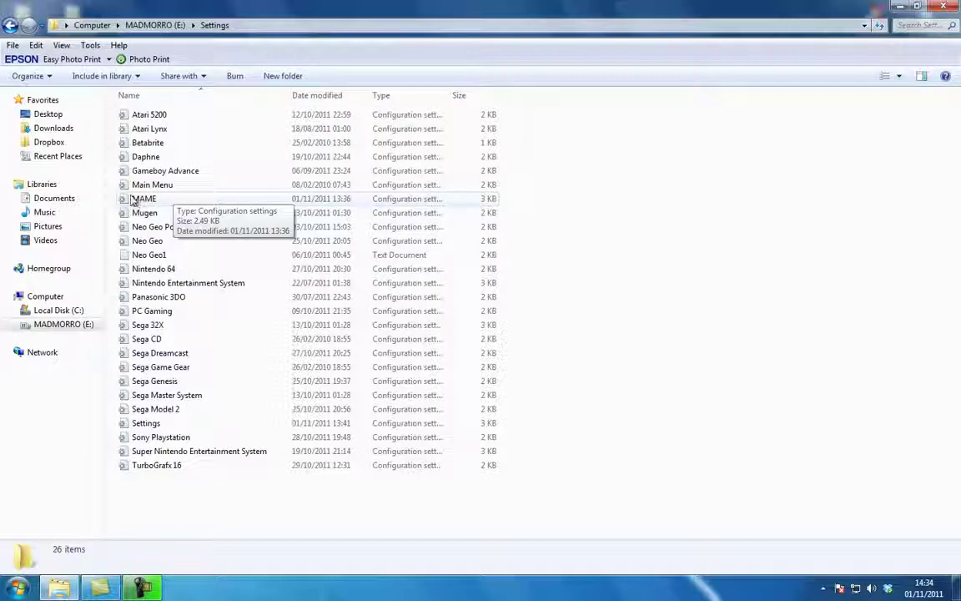
click(10, 25)
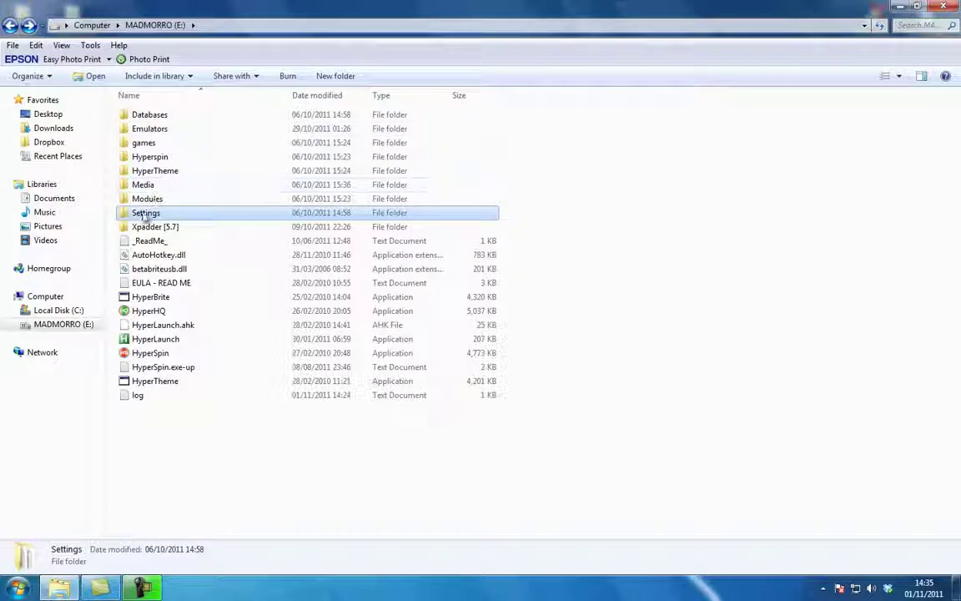
- Look through the game archives in the roms folder under Emulators\MAME
double_click(128, 130)
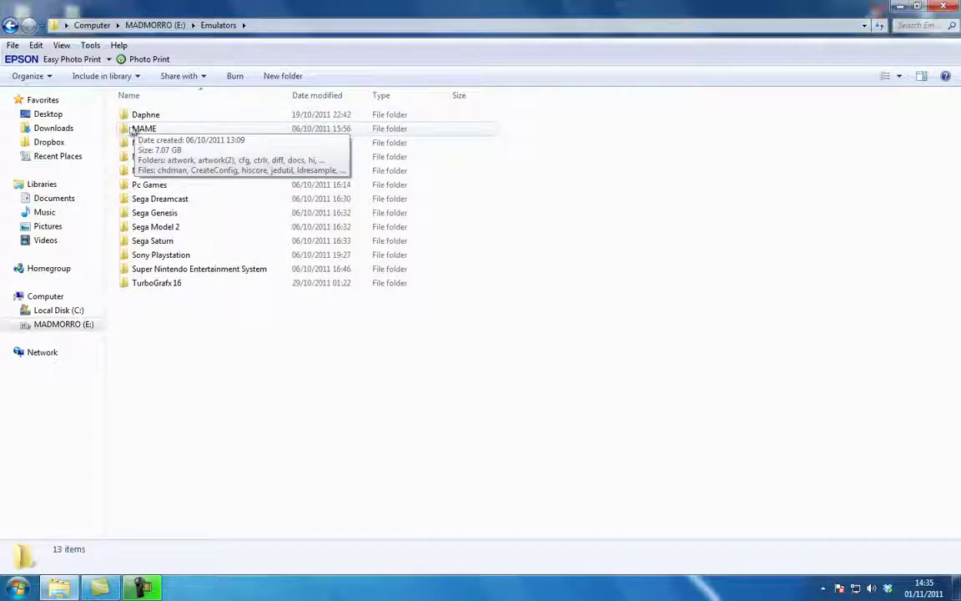
mouse_move(133, 136)
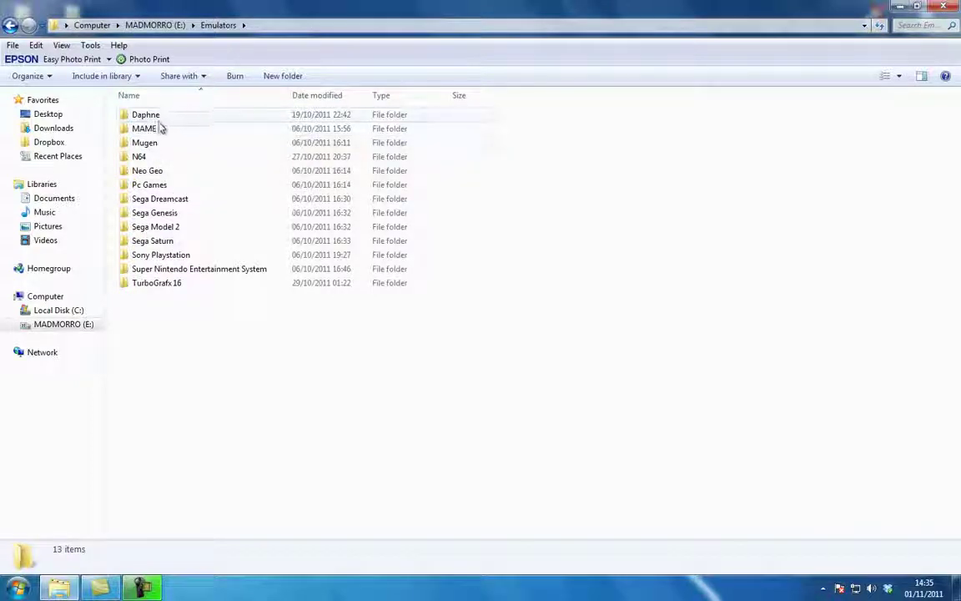
double_click(129, 131)
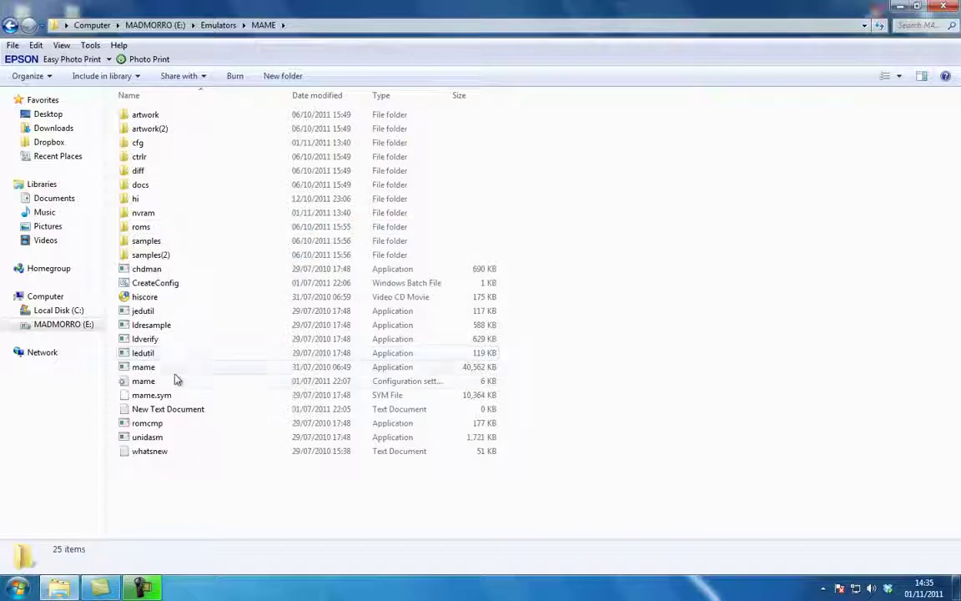
double_click(125, 227)
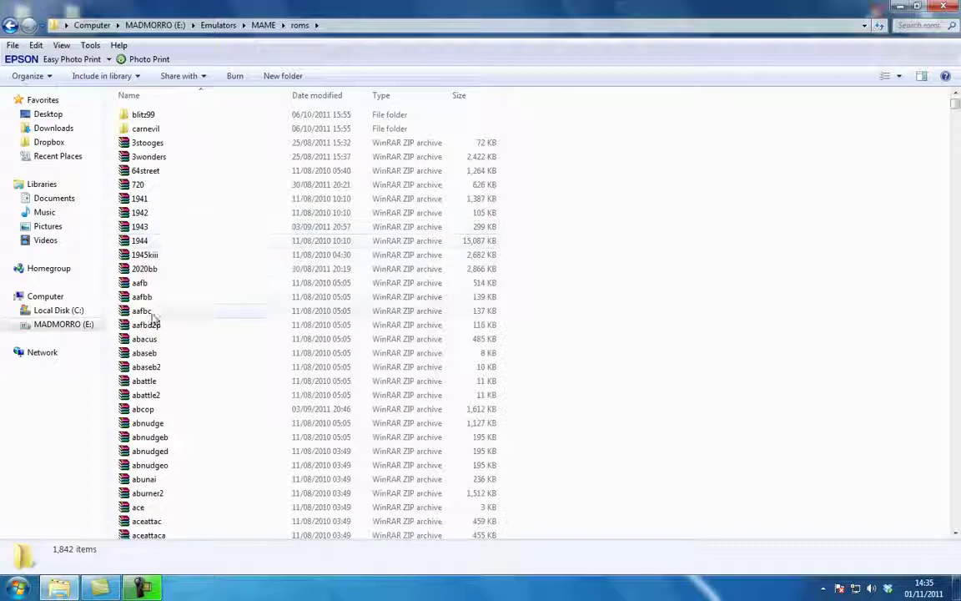
scroll(179, 367, down, 5)
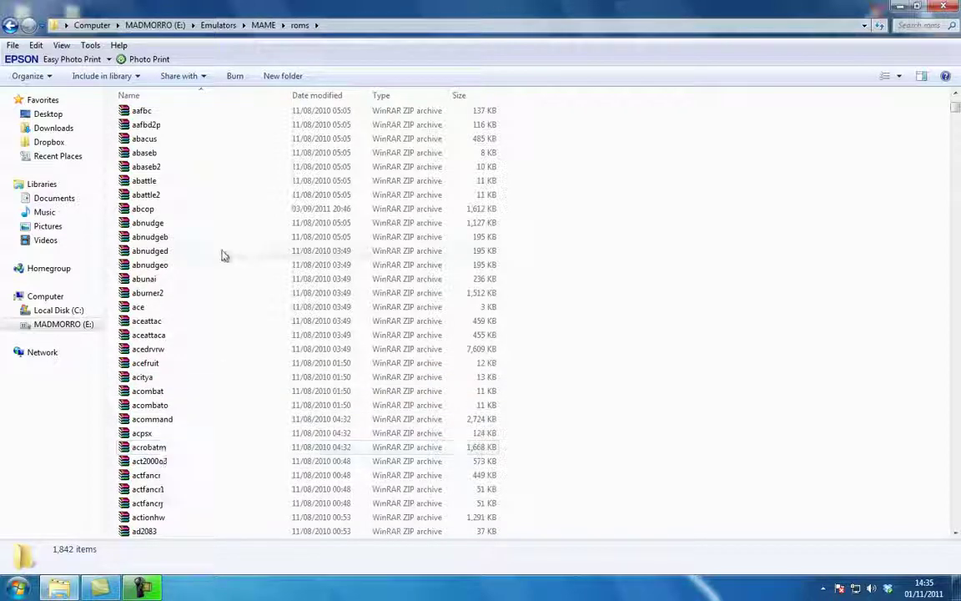
- Go back to the drive's root and open the MAME folder inside Databases
click(11, 26)
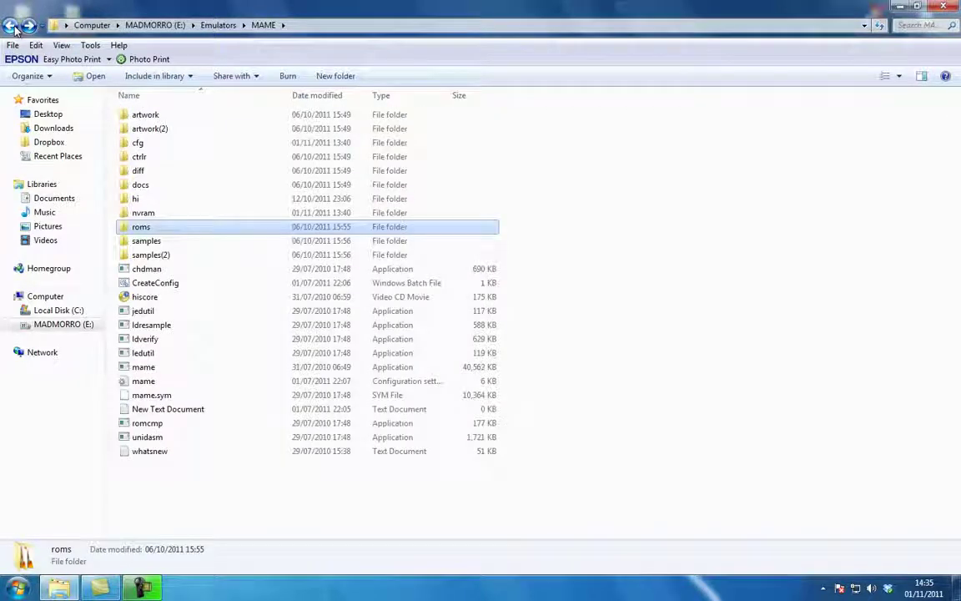
click(11, 26)
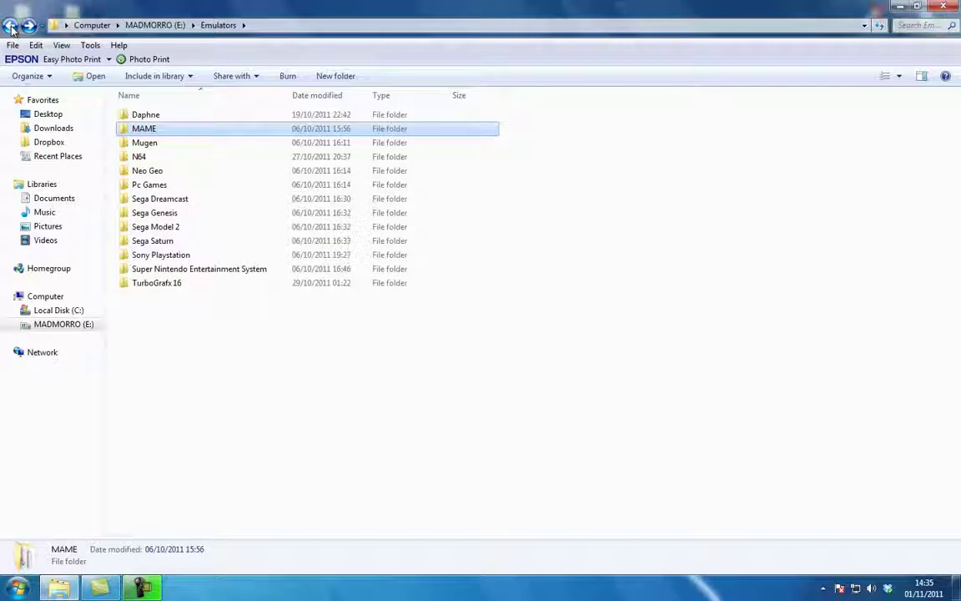
click(11, 26)
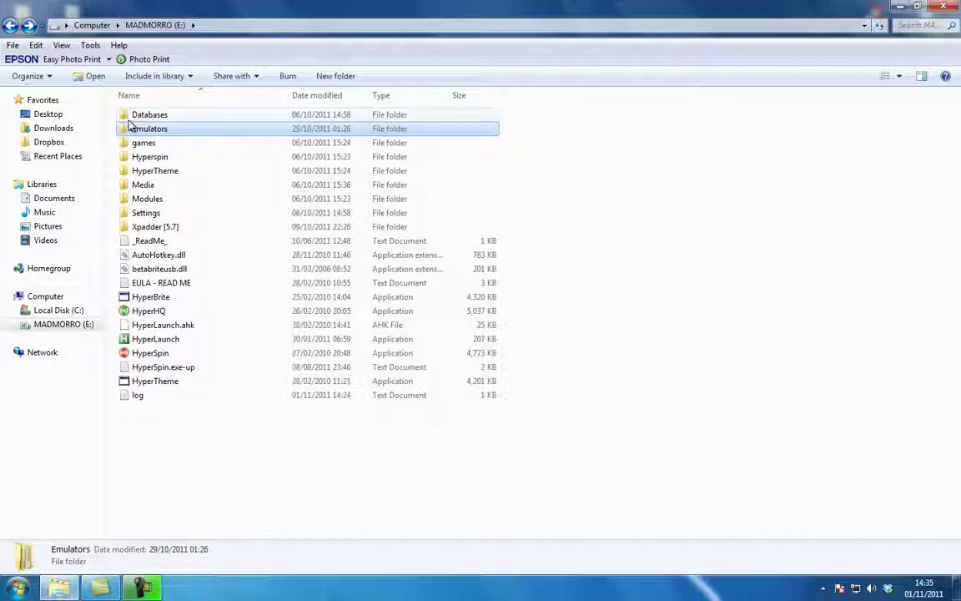
double_click(125, 117)
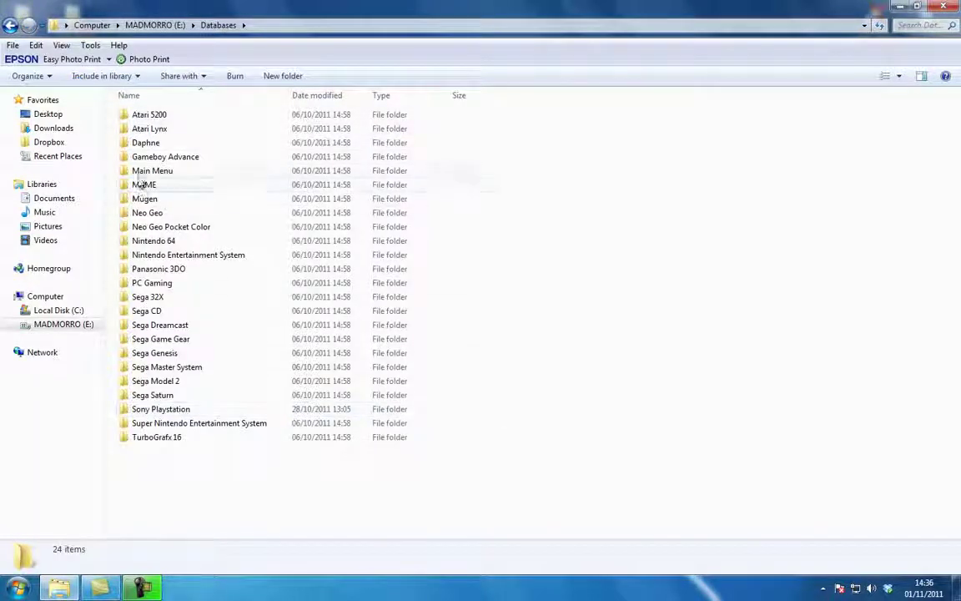
double_click(125, 186)
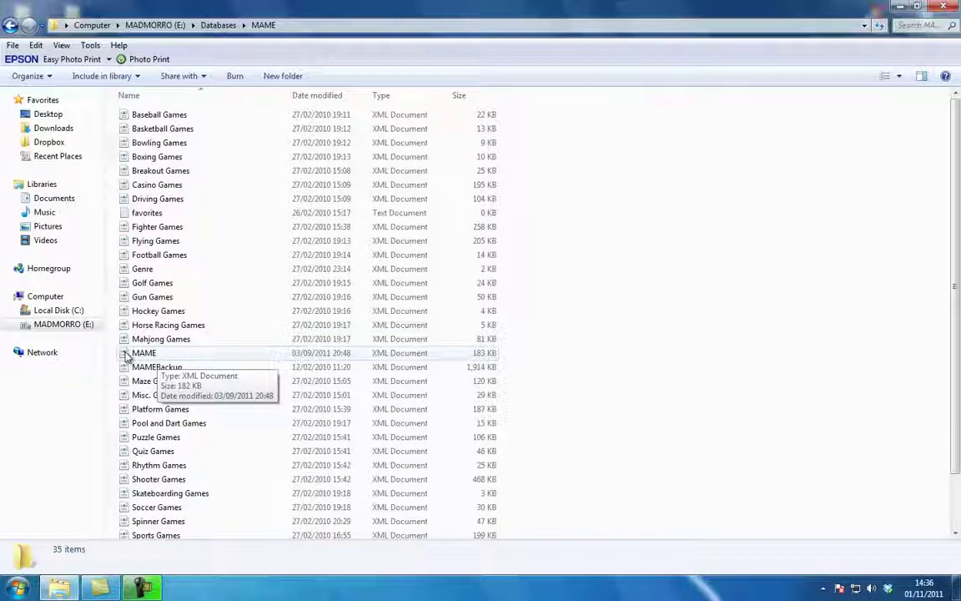
- Open the MAME XML database for editing in Notepad, dismiss the blank Windows dialog, and examine its game entries
click(125, 354)
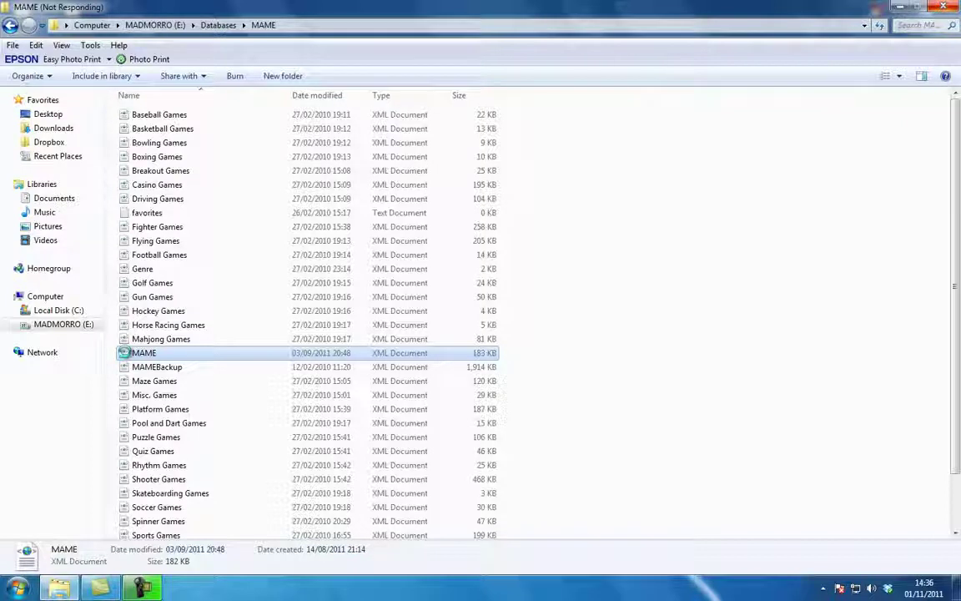
right_click(124, 353)
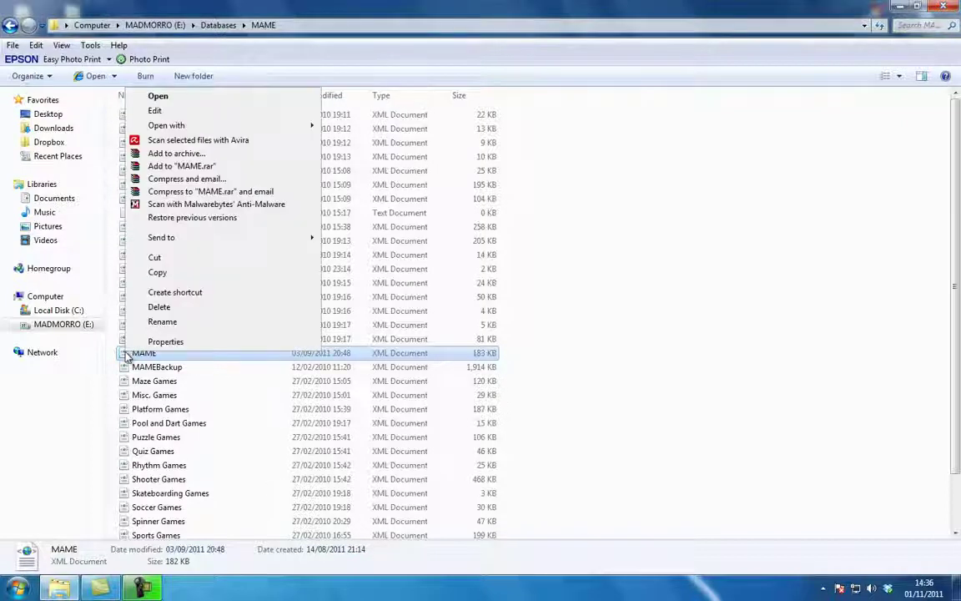
click(171, 111)
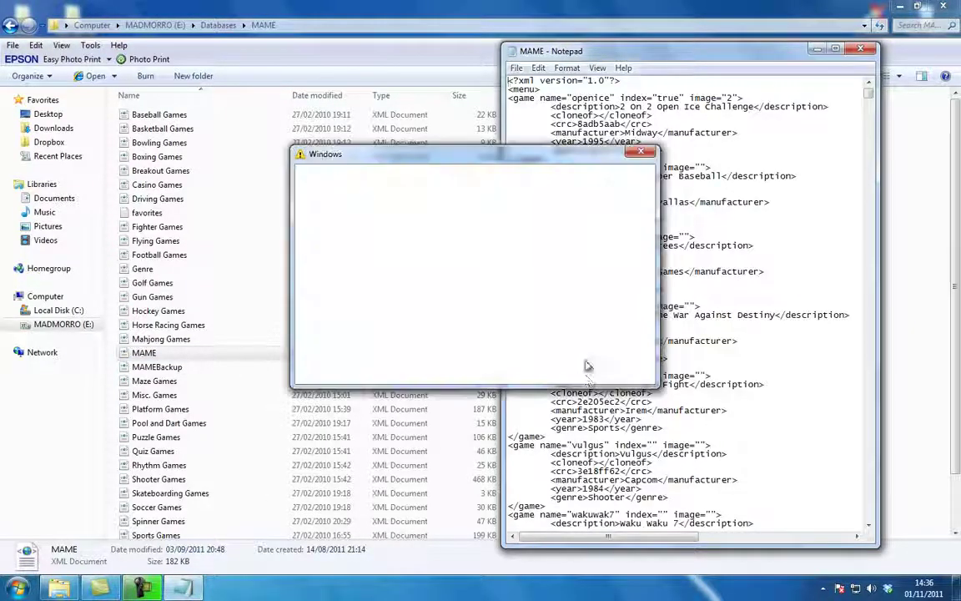
click(647, 153)
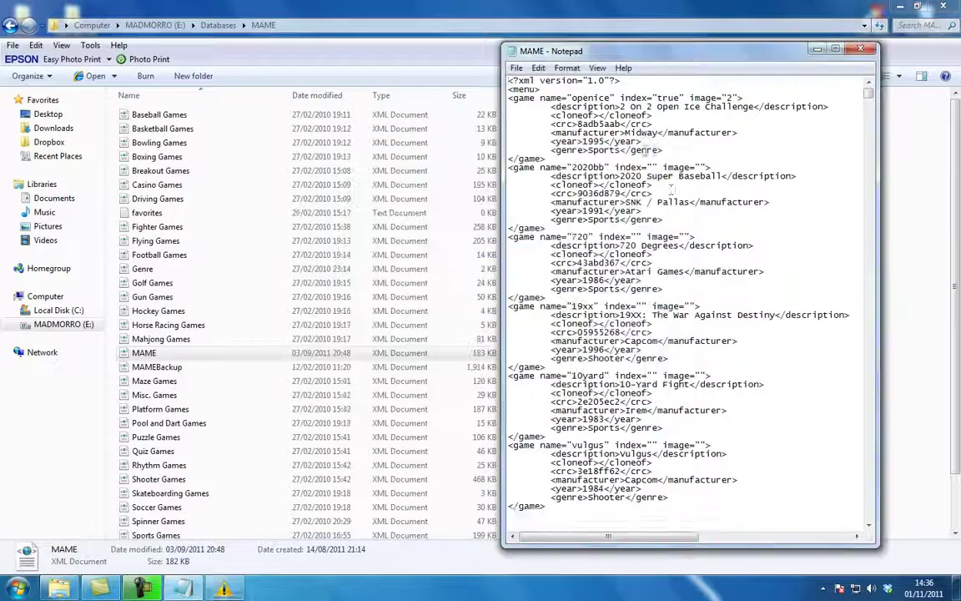
drag(872, 98, 872, 101)
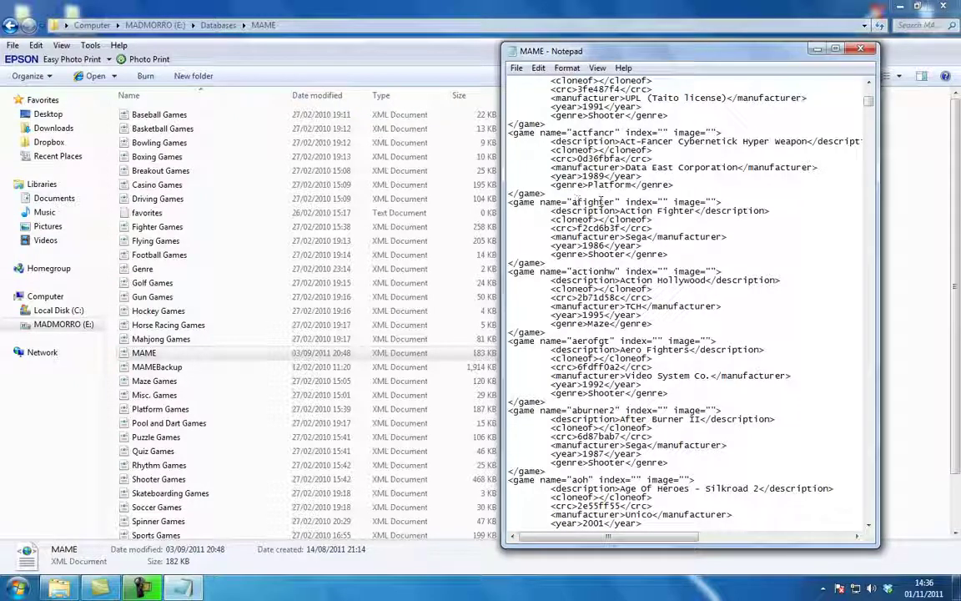
- Return to the roms folder under Emulators\MAME and examine the names of the first ROM archives
click(10, 26)
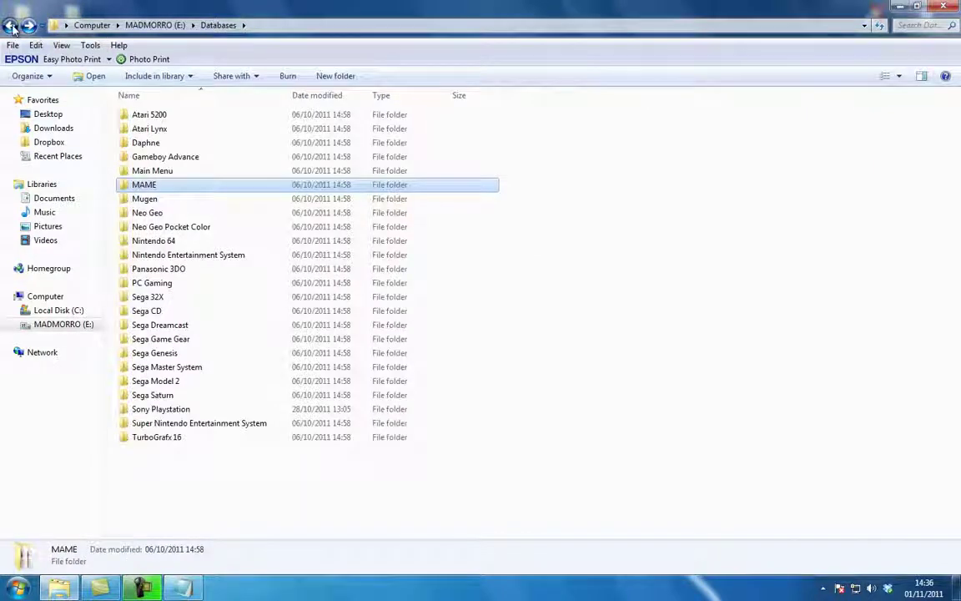
click(10, 26)
click(125, 131)
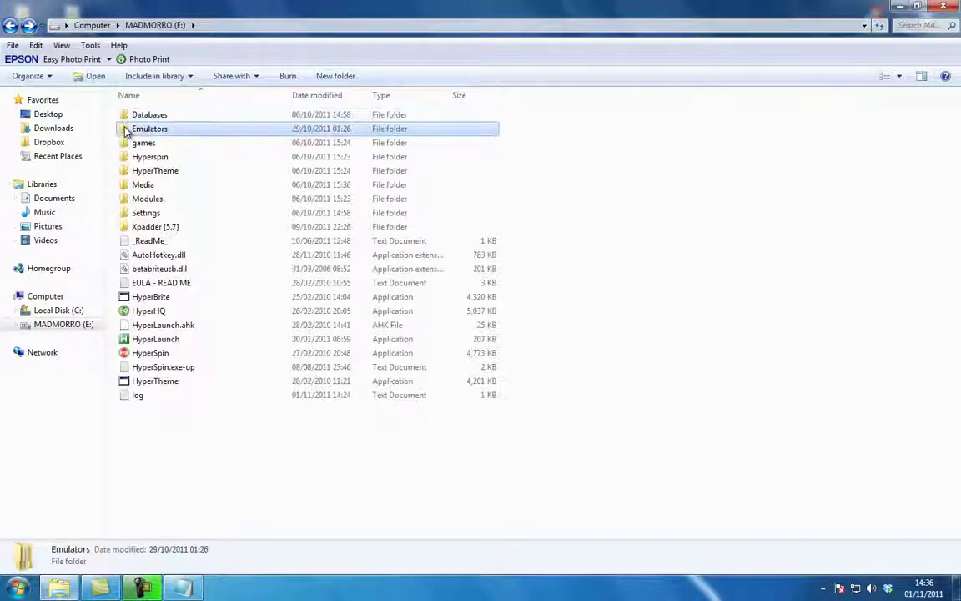
double_click(125, 131)
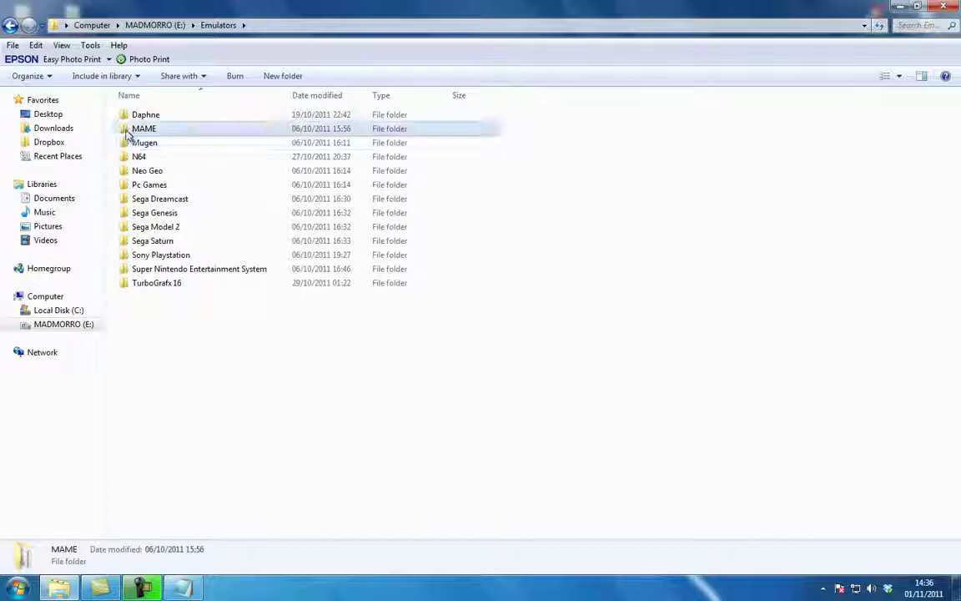
double_click(126, 131)
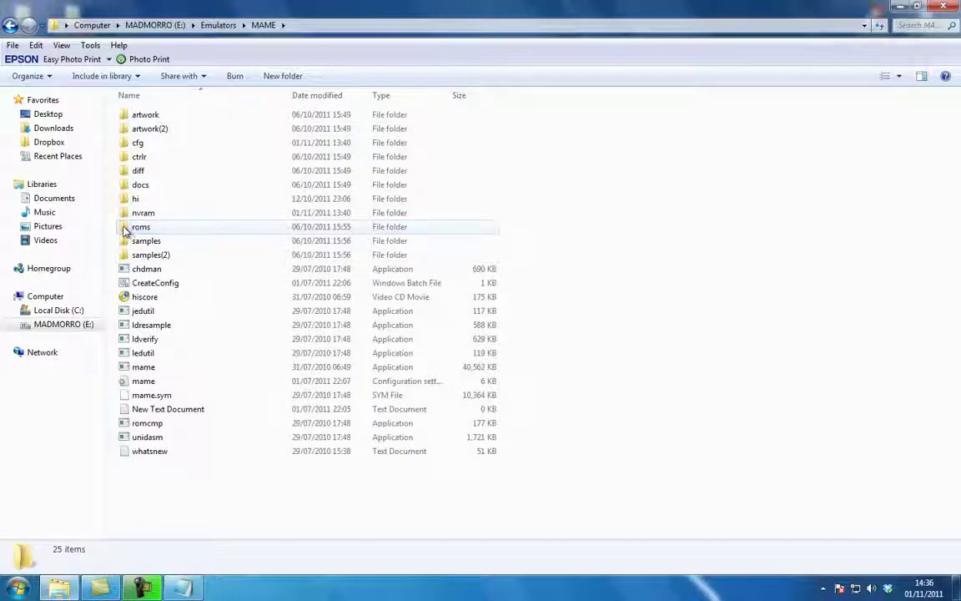
double_click(125, 228)
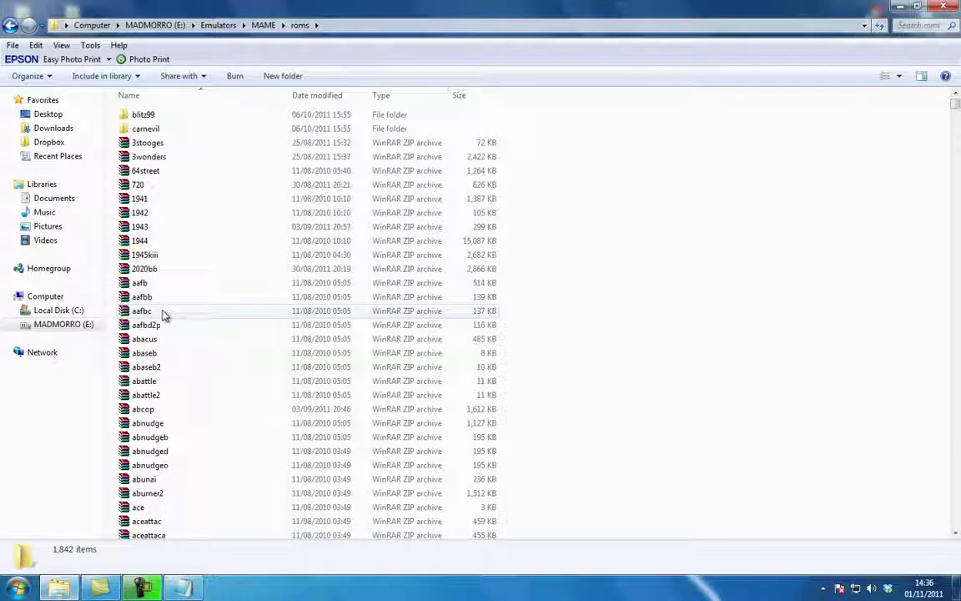
scroll(237, 413, down, 2)
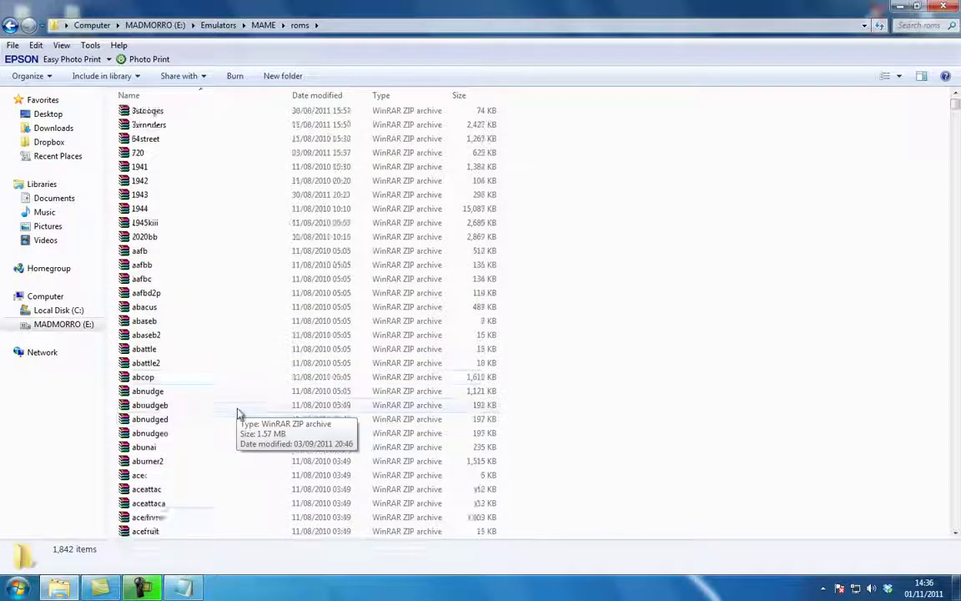
scroll(238, 413, up, 1)
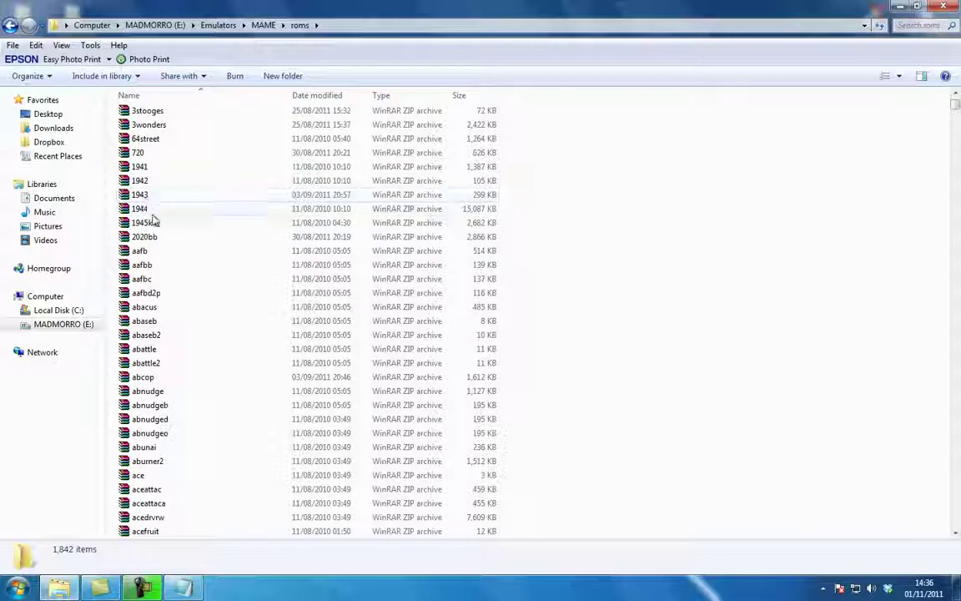
- Compare the game names in the MAME database with the ROM archives, close the database file, and go back to the Emulators folder
click(181, 589)
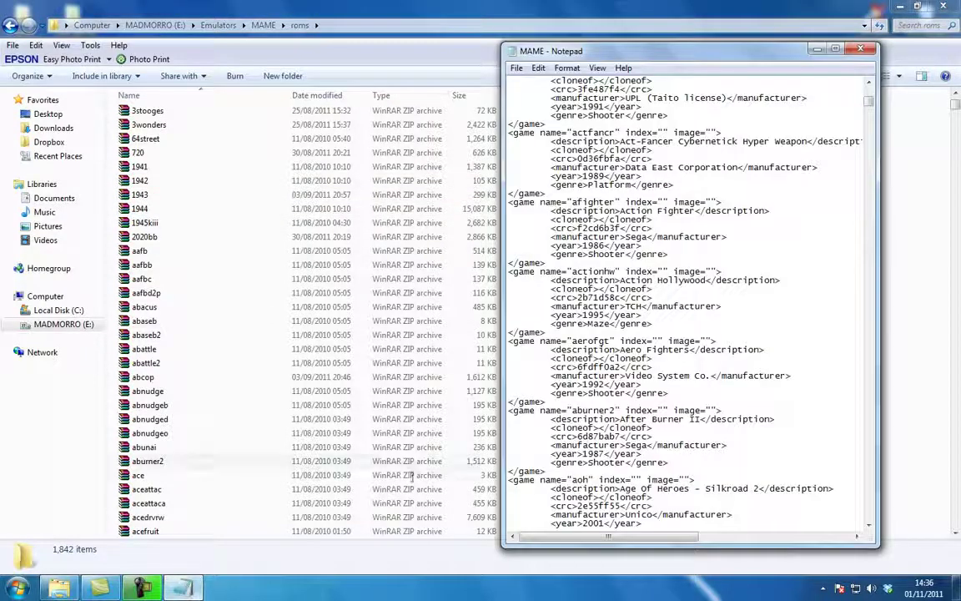
drag(870, 104, 870, 100)
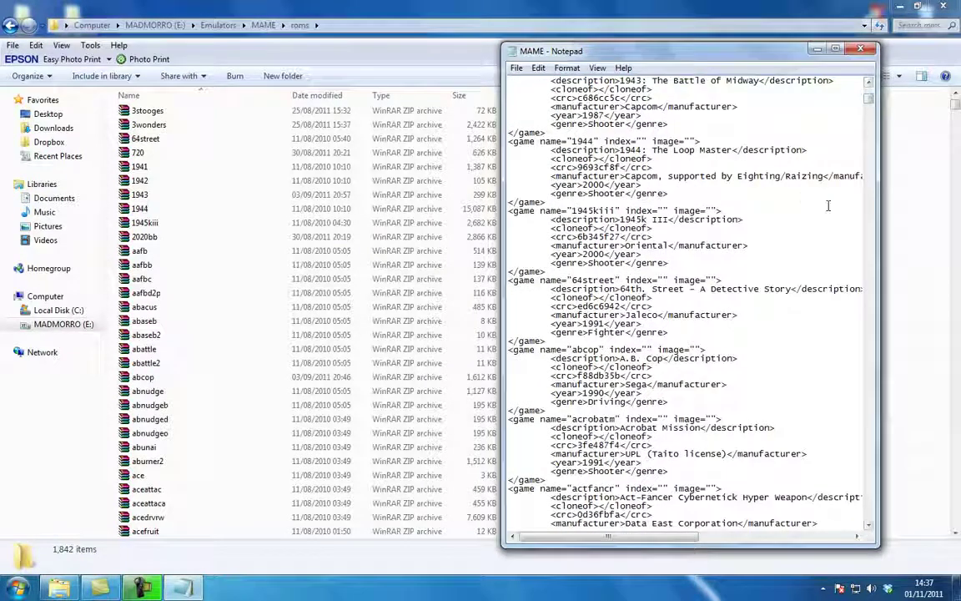
scroll(803, 197, up, 2)
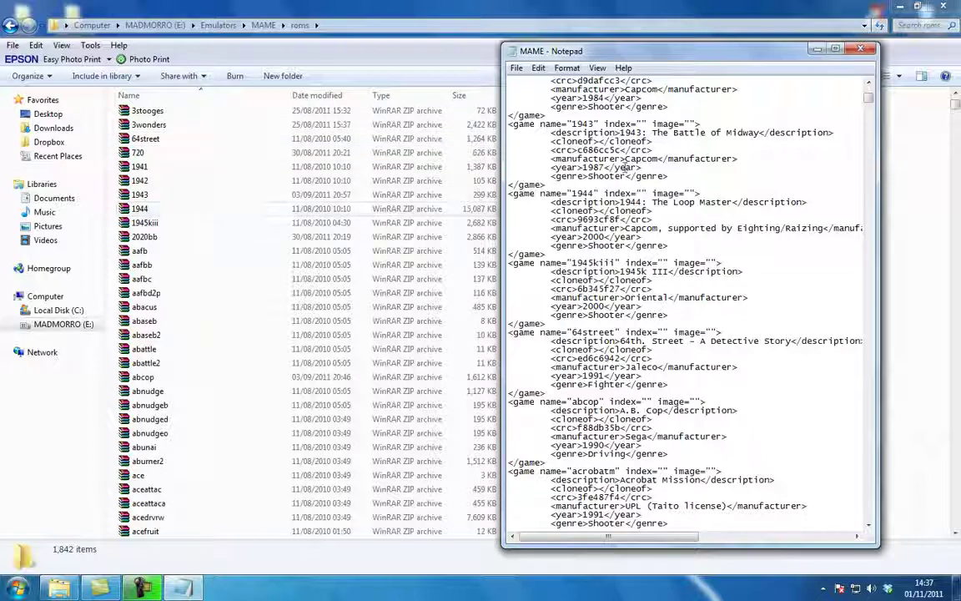
click(866, 50)
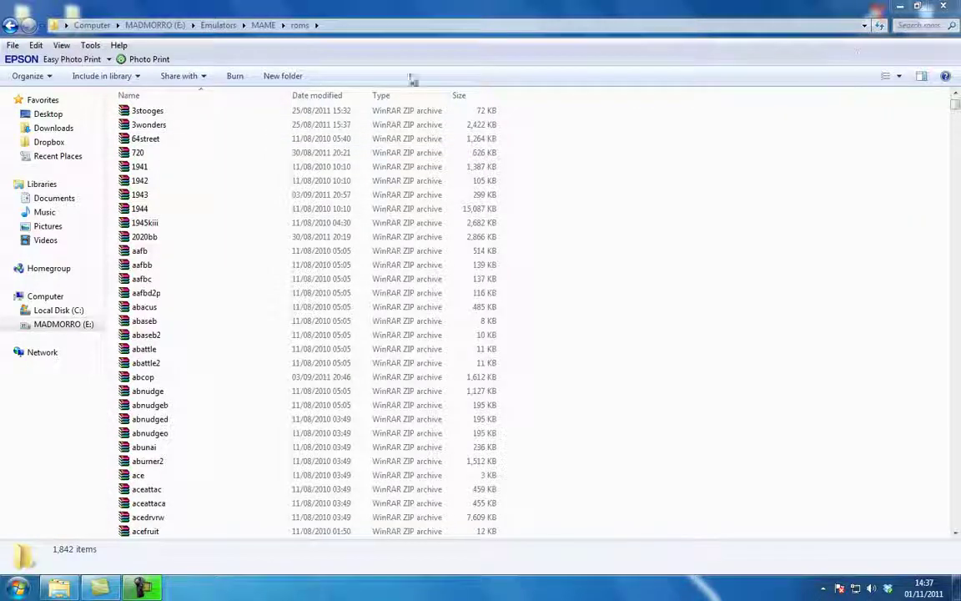
click(11, 25)
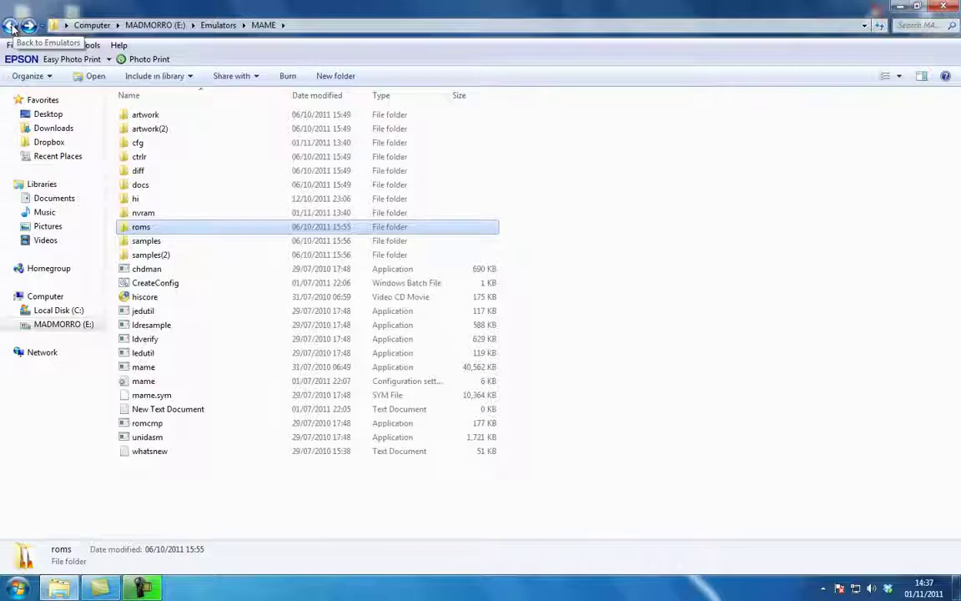
click(11, 25)
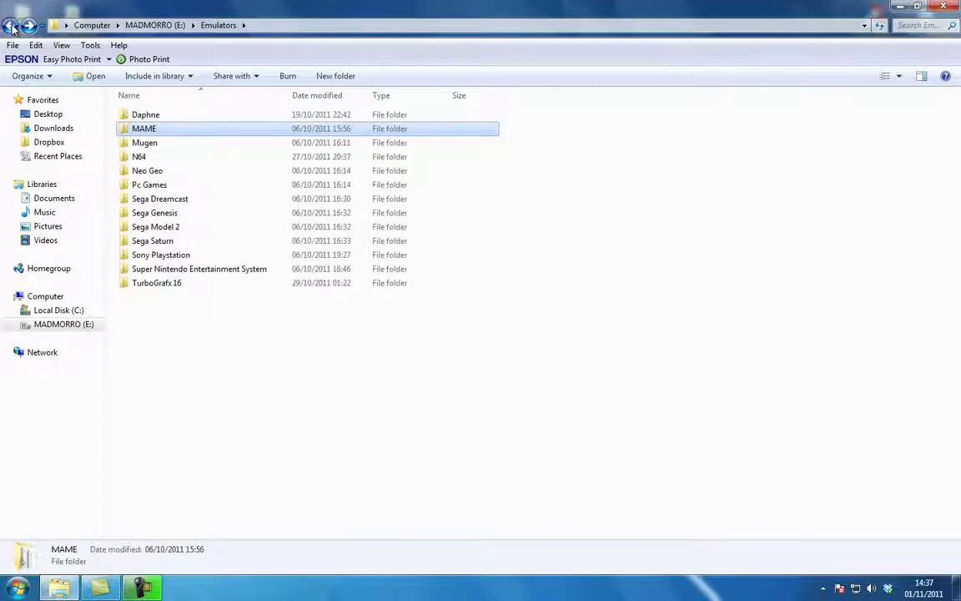
- Revisit the MAME folder inside Emulators from the drive's root, examine its contents, and return to the root
click(10, 25)
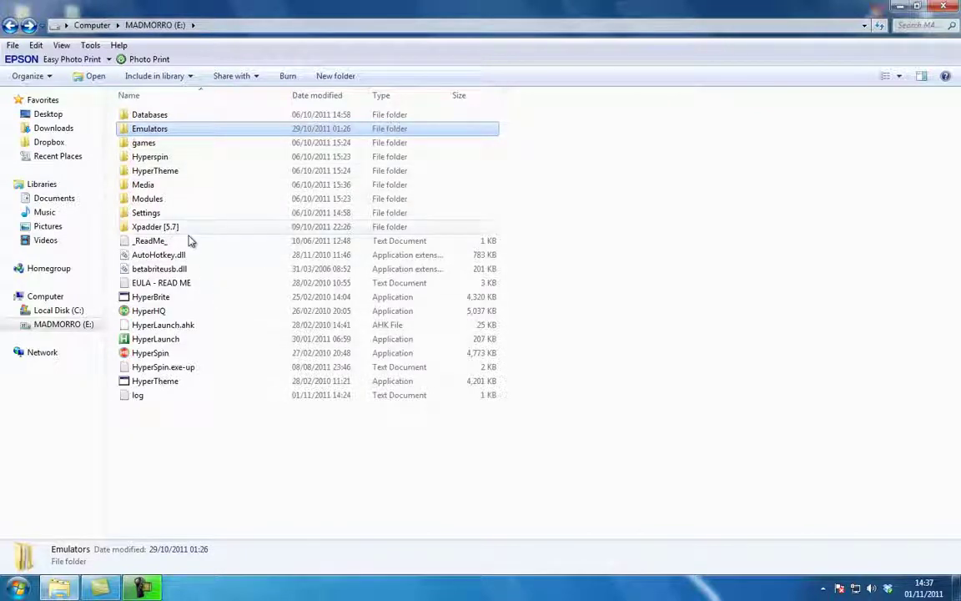
drag(125, 131, 145, 134)
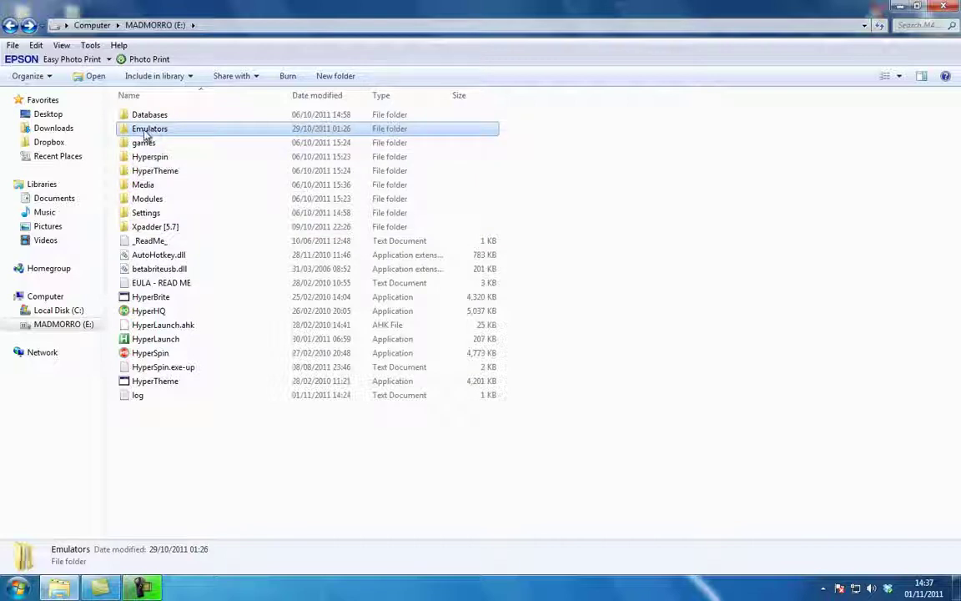
double_click(125, 130)
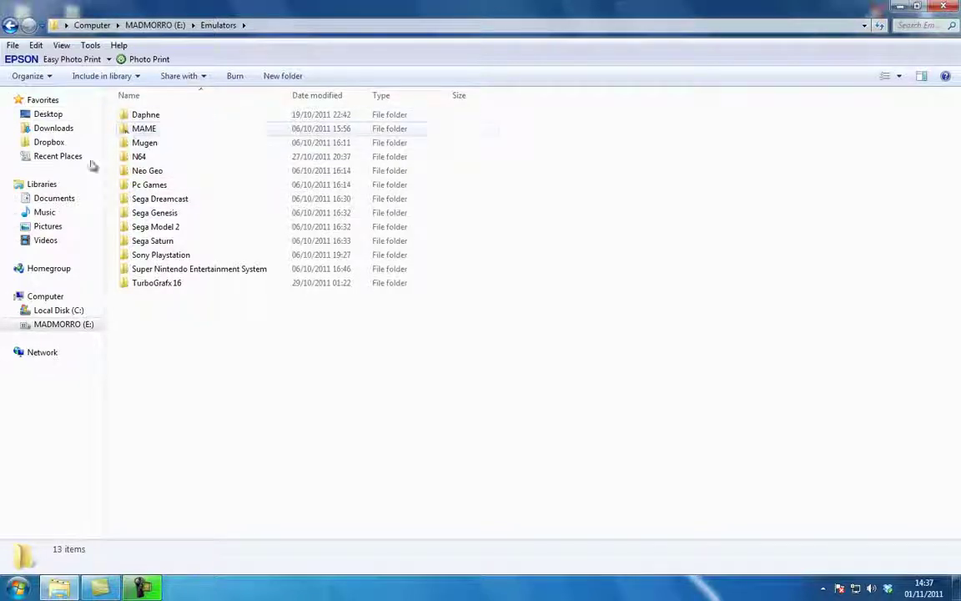
double_click(127, 132)
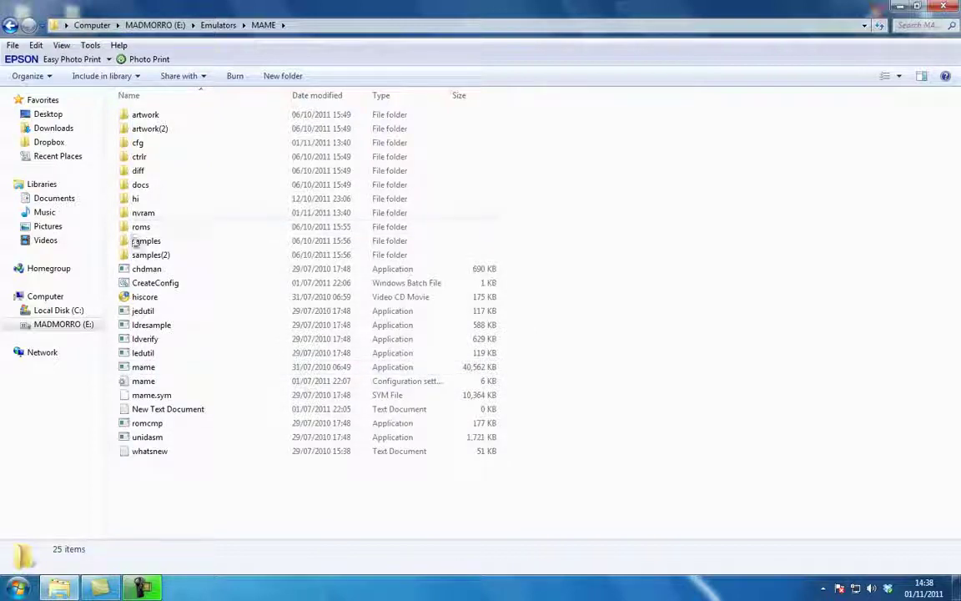
click(9, 25)
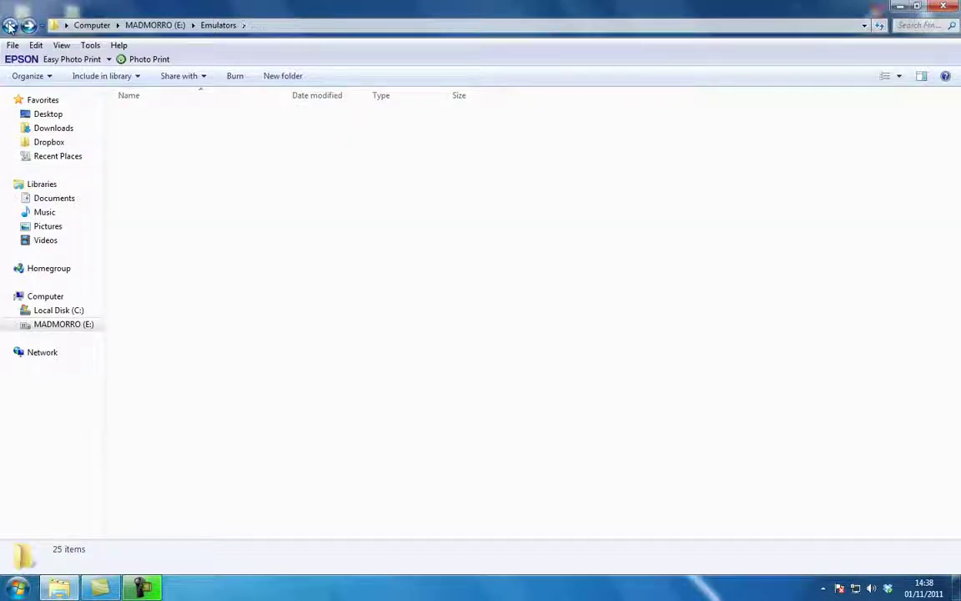
click(9, 25)
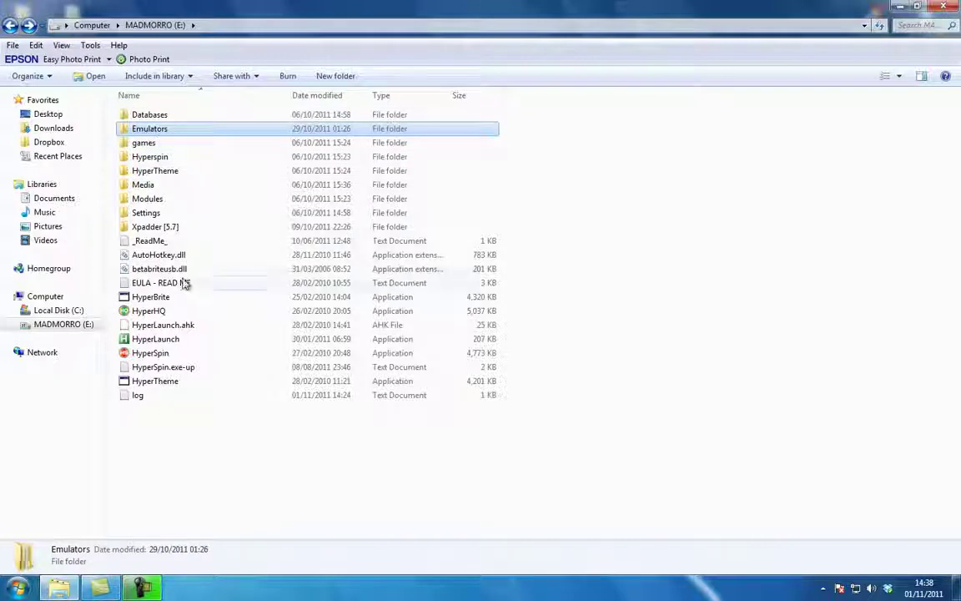
- Launch the HyperHQ application from the drive's root folder
click(127, 312)
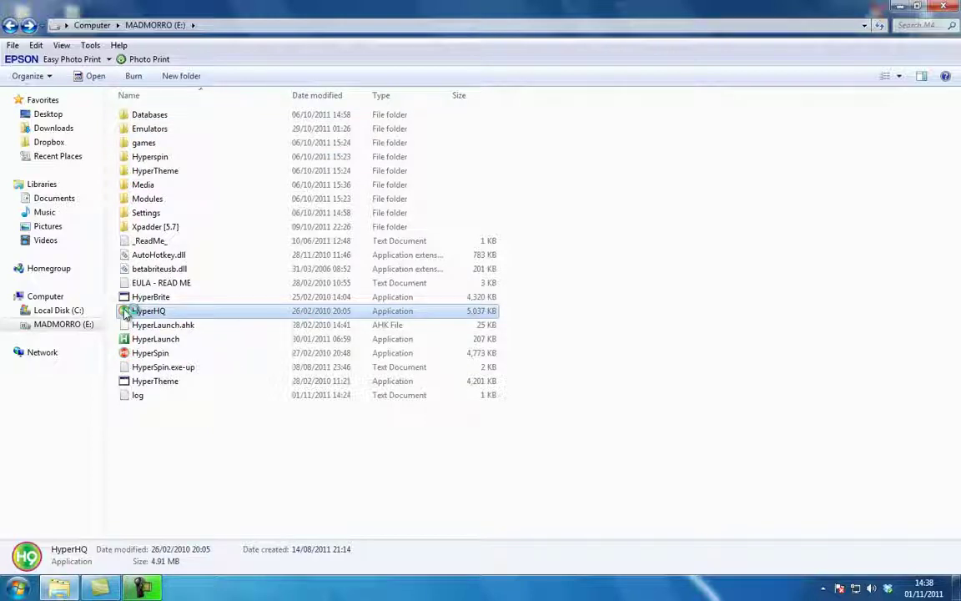
mouse_move(125, 312)
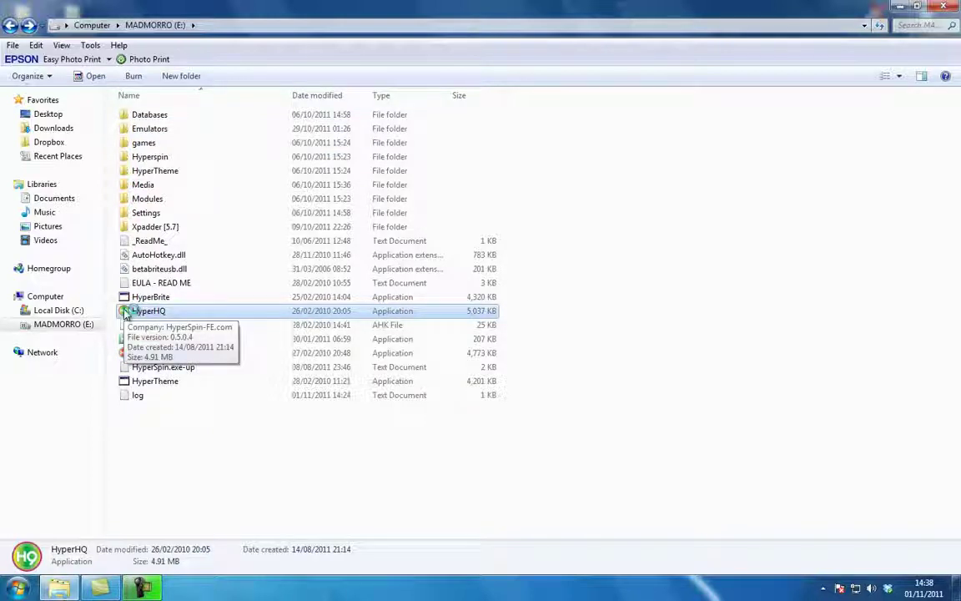
double_click(125, 312)
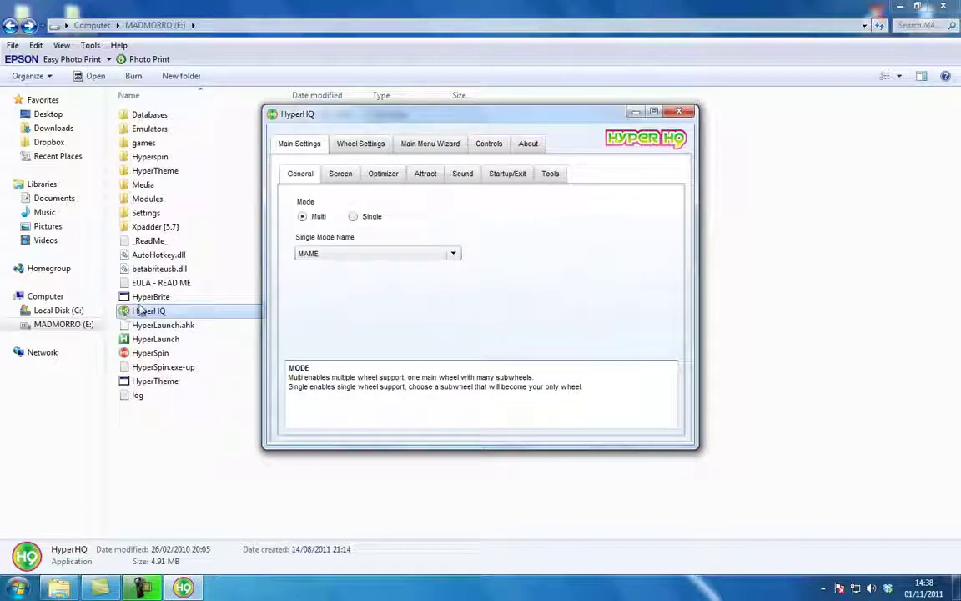
- Show the wheel settings for MAME in HyperHQ and dismiss the Windows color scheme dialog
click(372, 146)
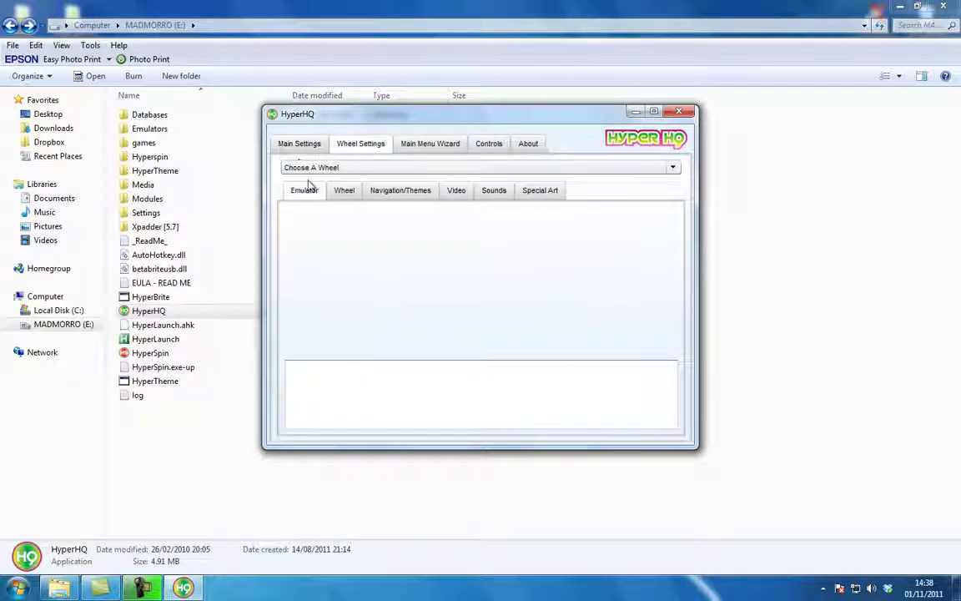
click(672, 167)
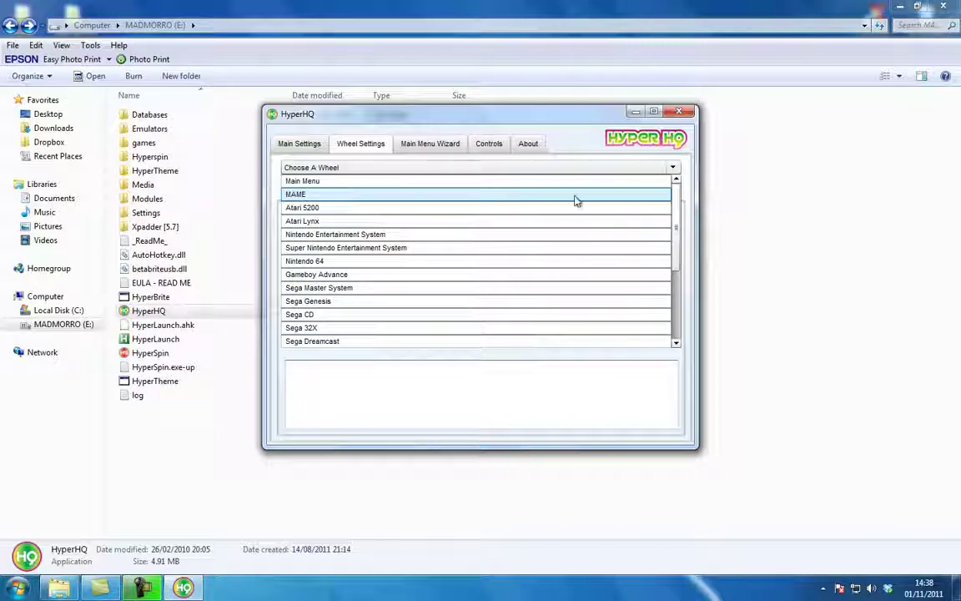
click(618, 199)
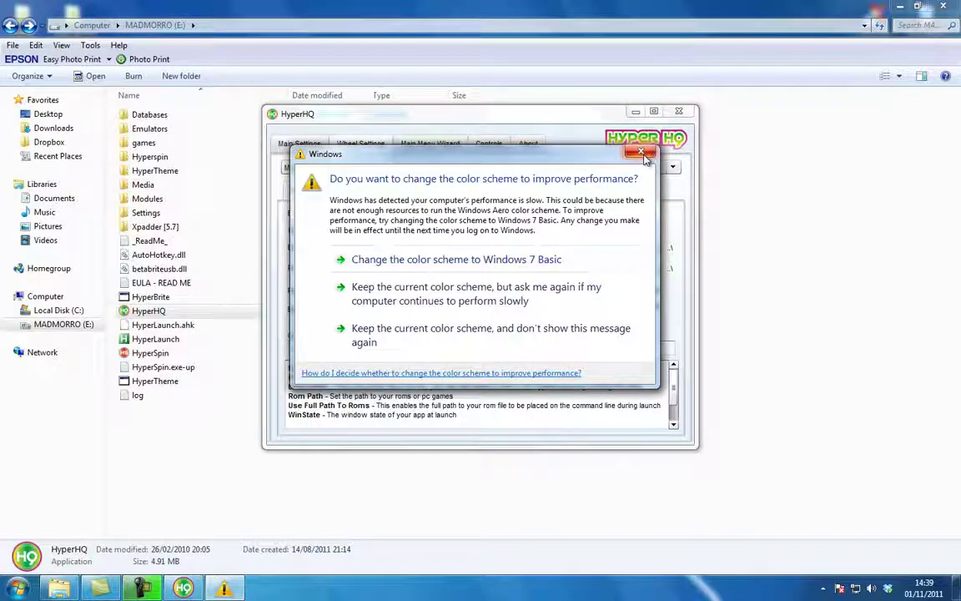
click(640, 151)
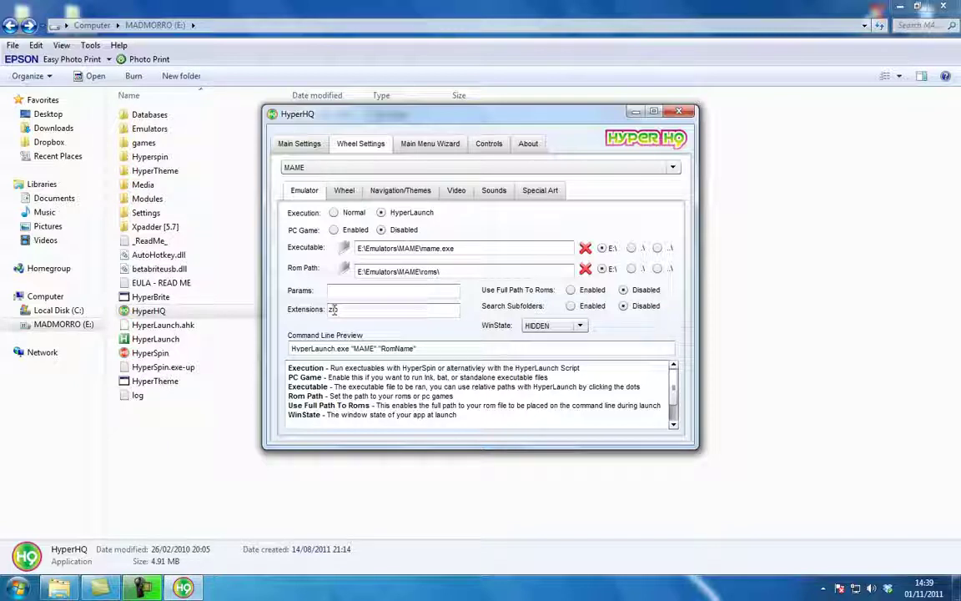
- Set the MAME wheel's executable to mame.exe in E:\Emulators\MAME
click(345, 251)
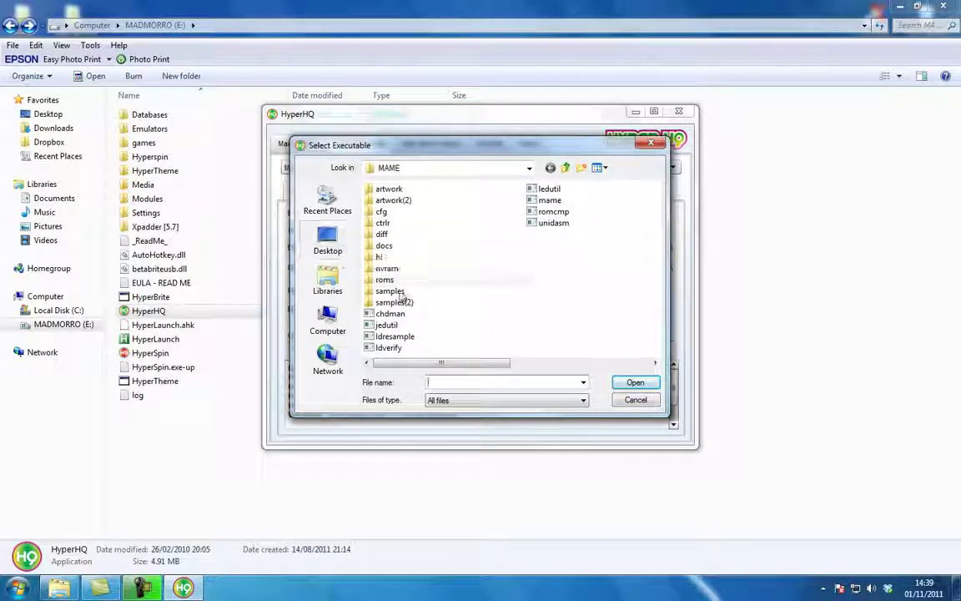
click(327, 320)
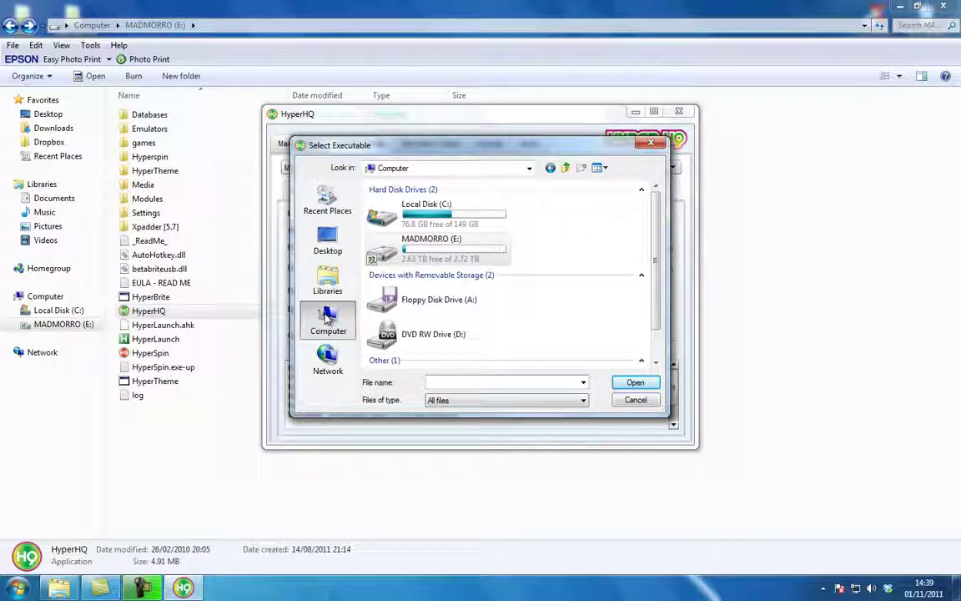
click(421, 241)
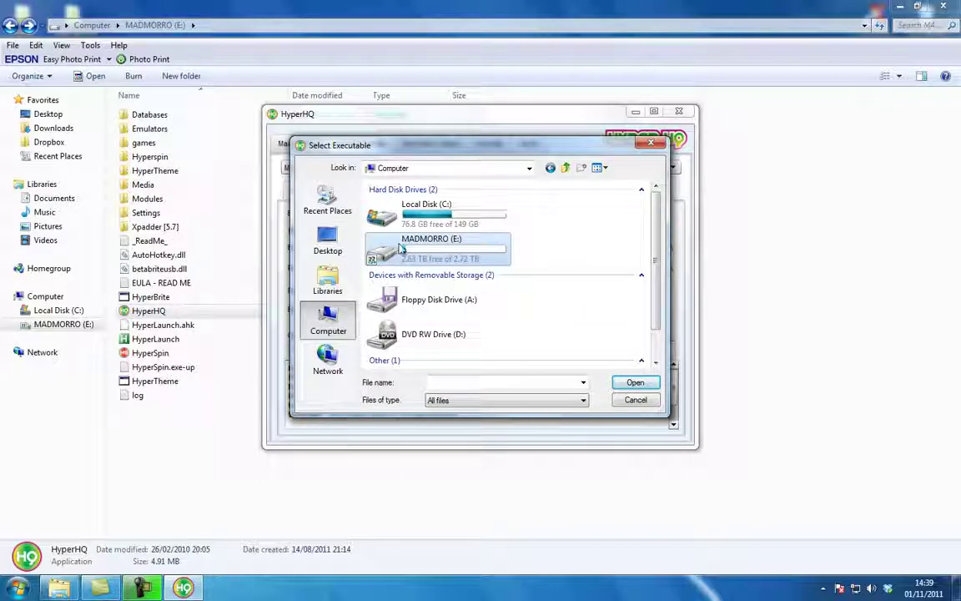
double_click(403, 249)
double_click(385, 201)
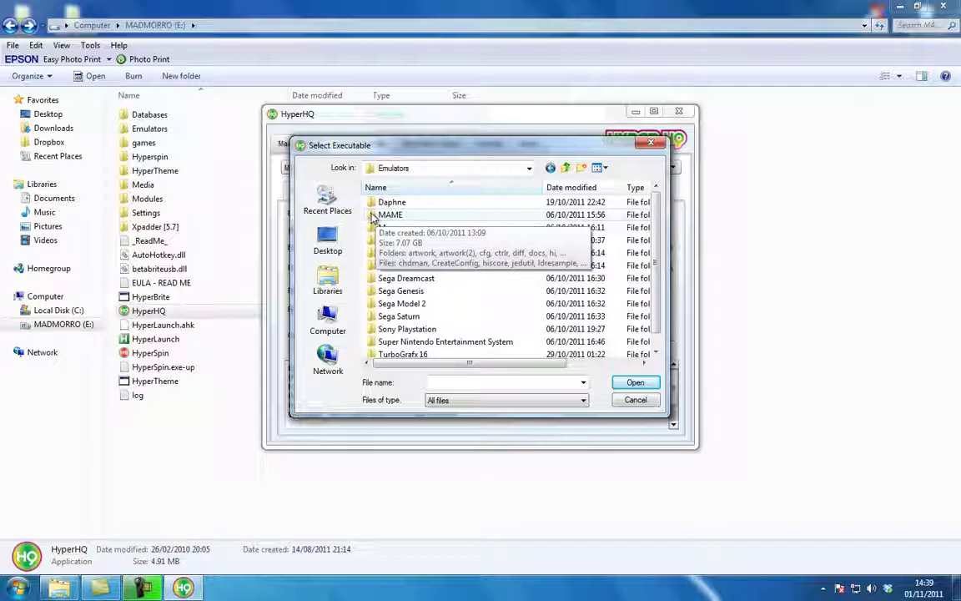
double_click(373, 216)
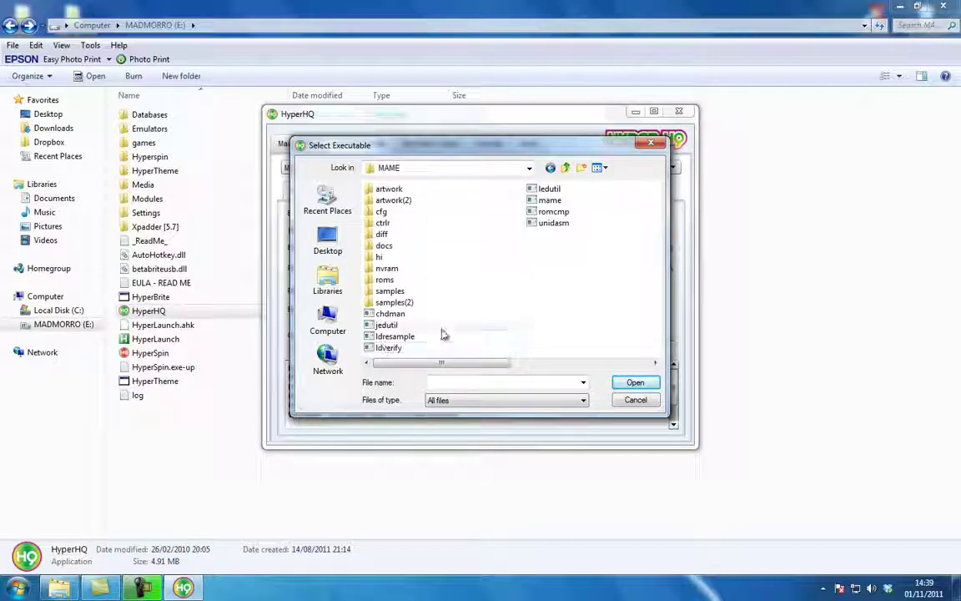
click(537, 203)
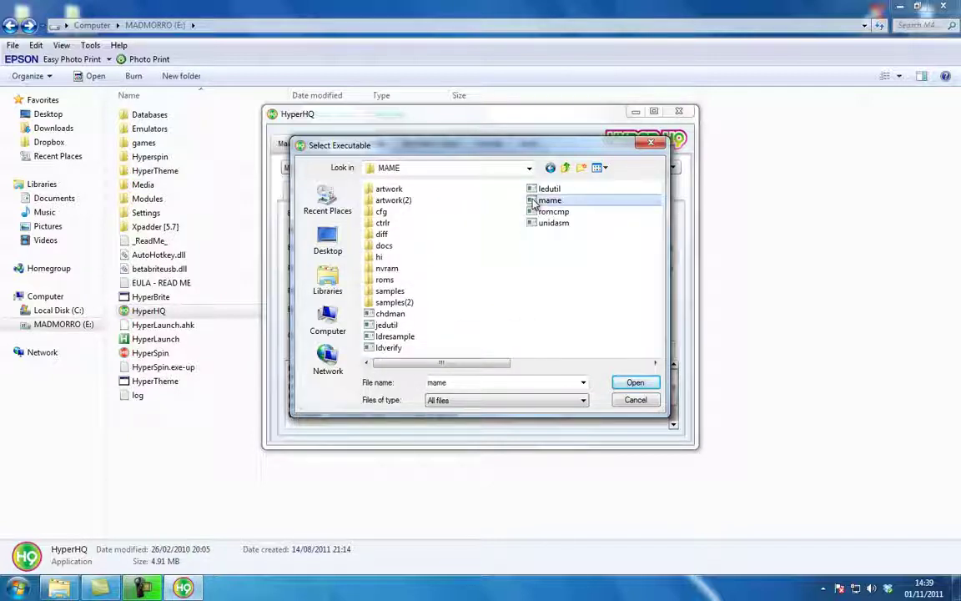
click(634, 383)
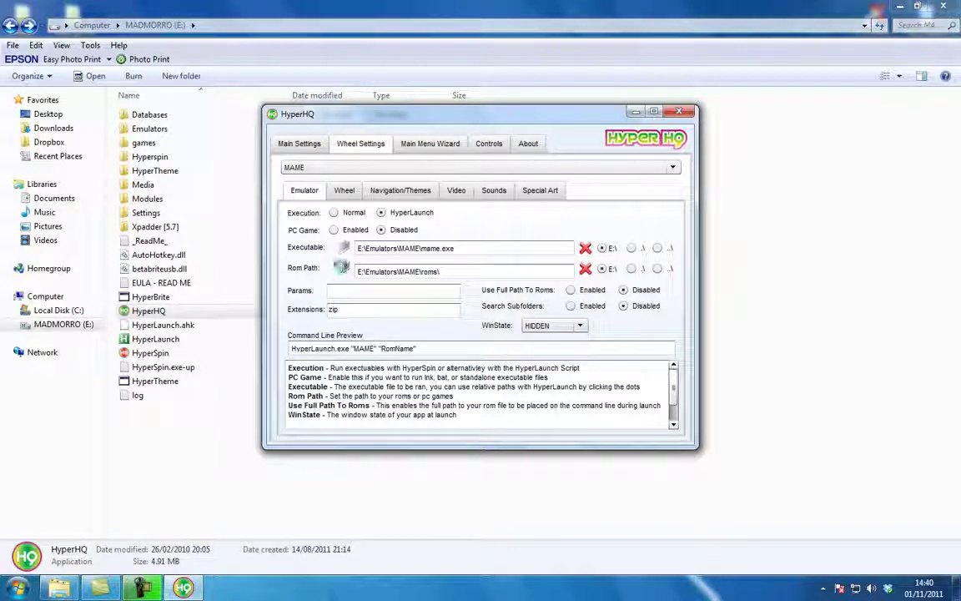
- Set the MAME wheel's ROM path to the folder E:\Emulators\MAME\roms
click(342, 265)
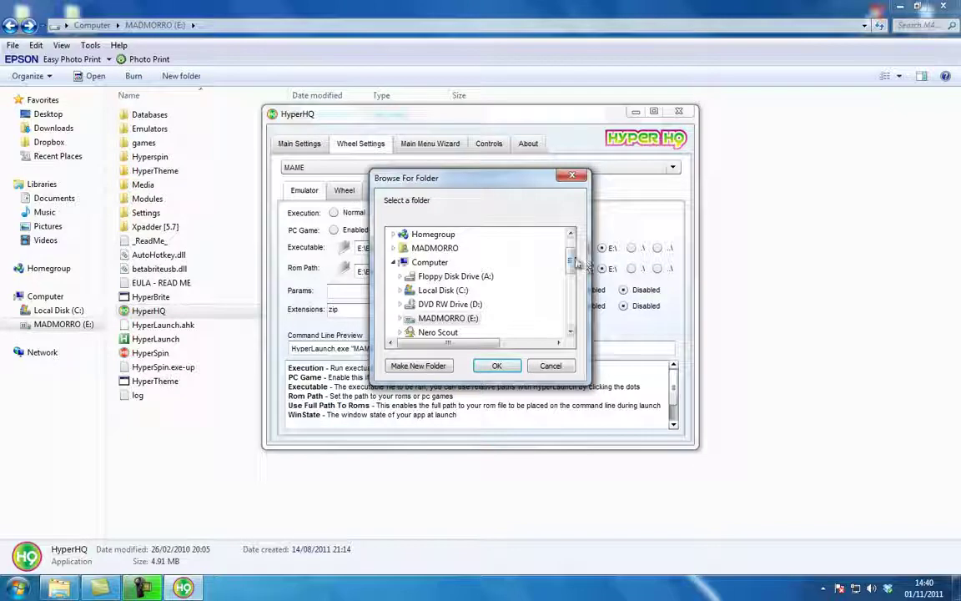
drag(572, 261, 576, 271)
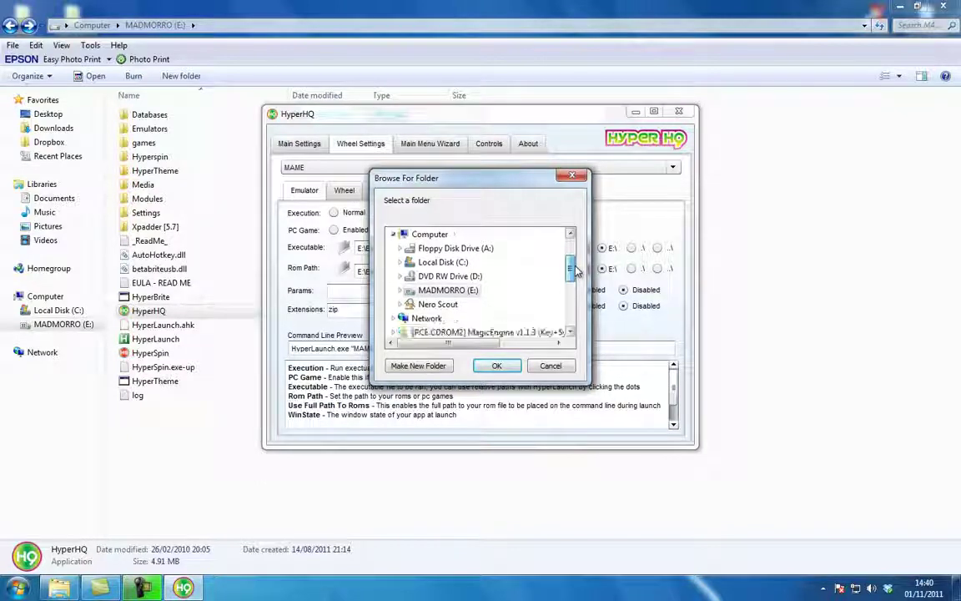
click(434, 290)
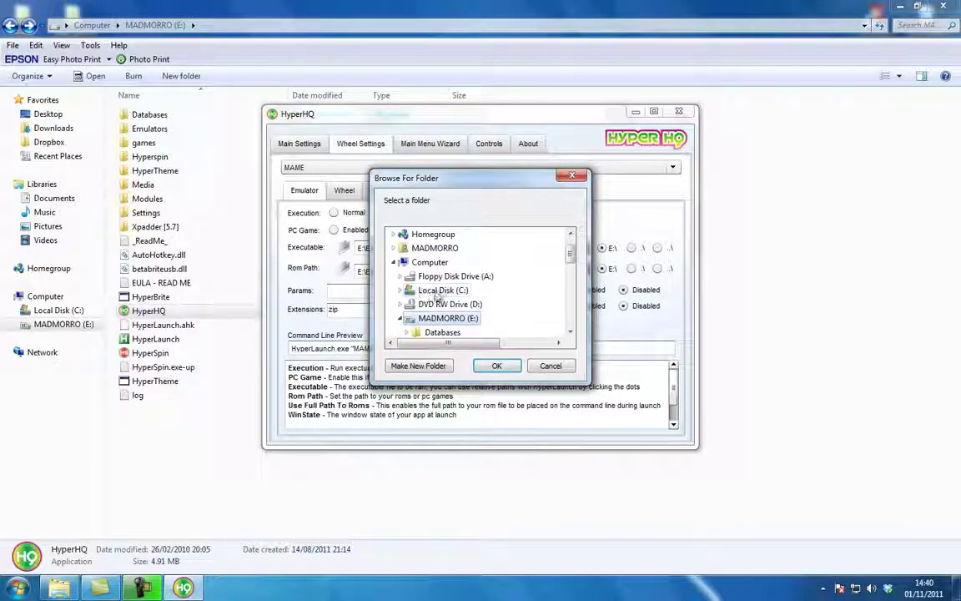
drag(571, 250, 570, 265)
double_click(440, 291)
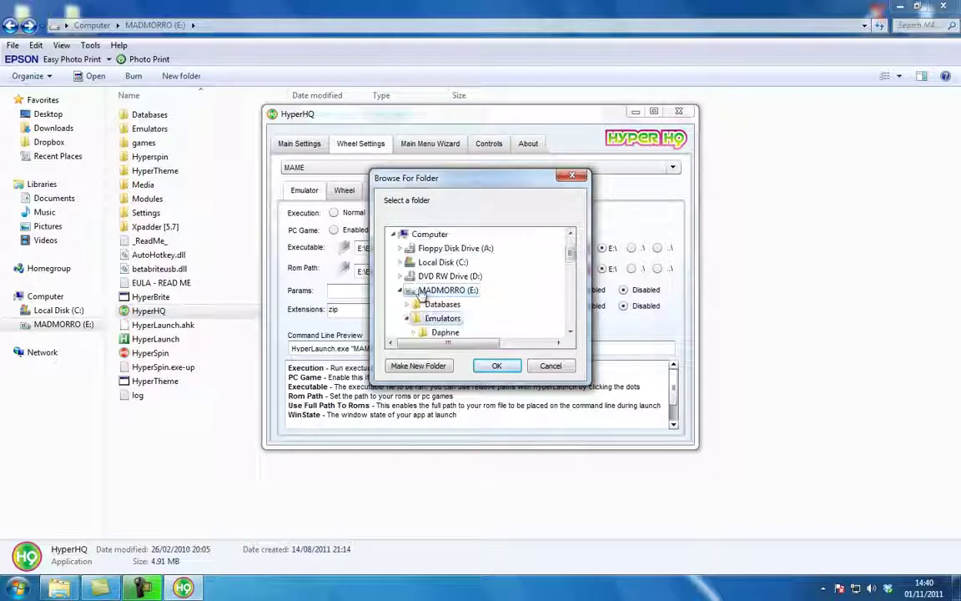
drag(570, 256, 570, 262)
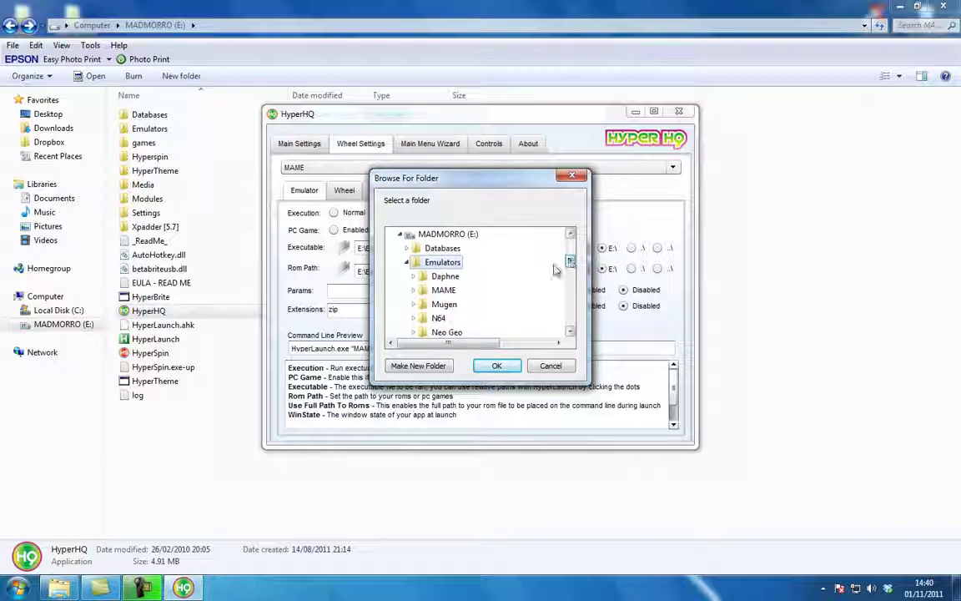
double_click(442, 290)
drag(572, 258, 571, 268)
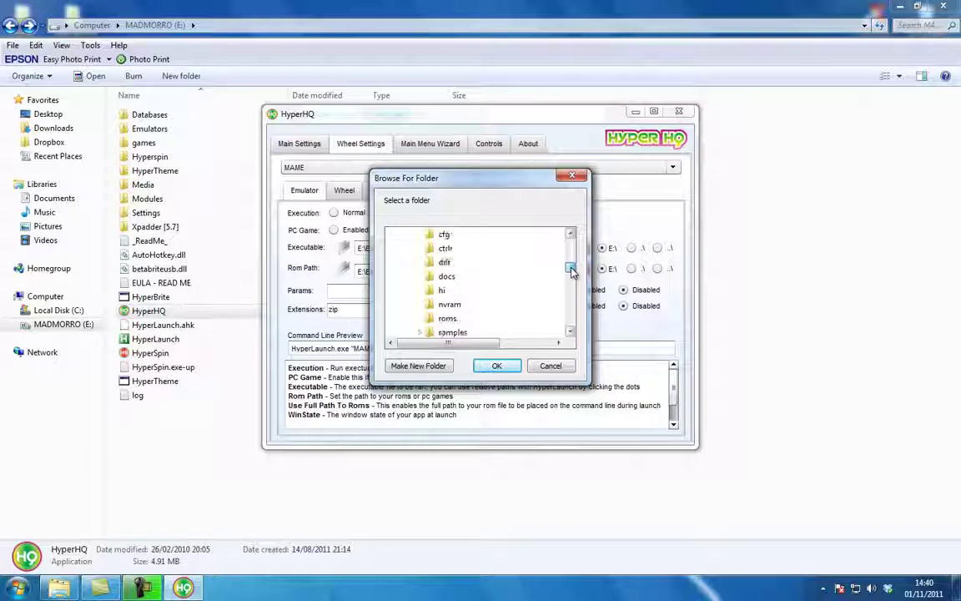
click(447, 320)
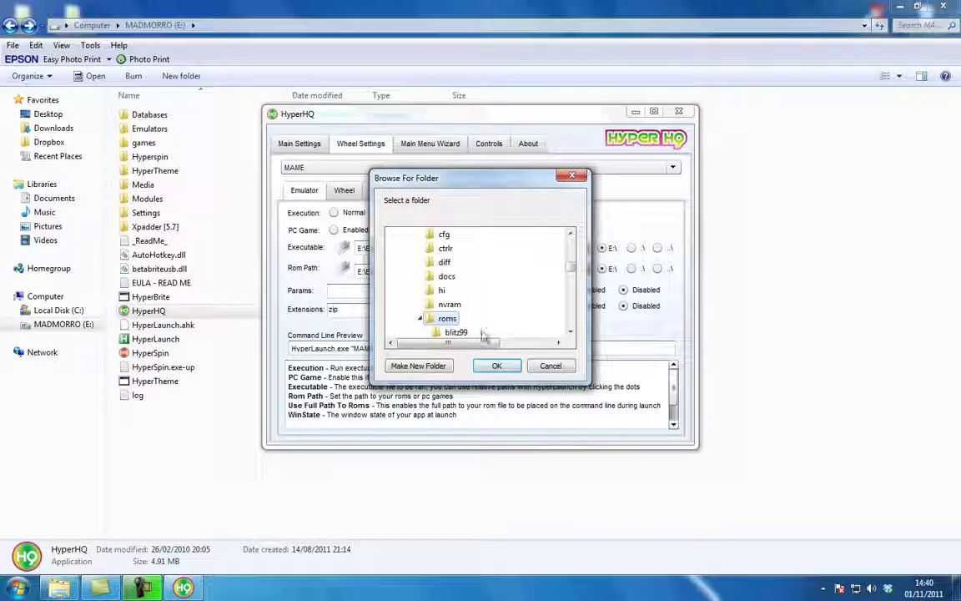
click(498, 368)
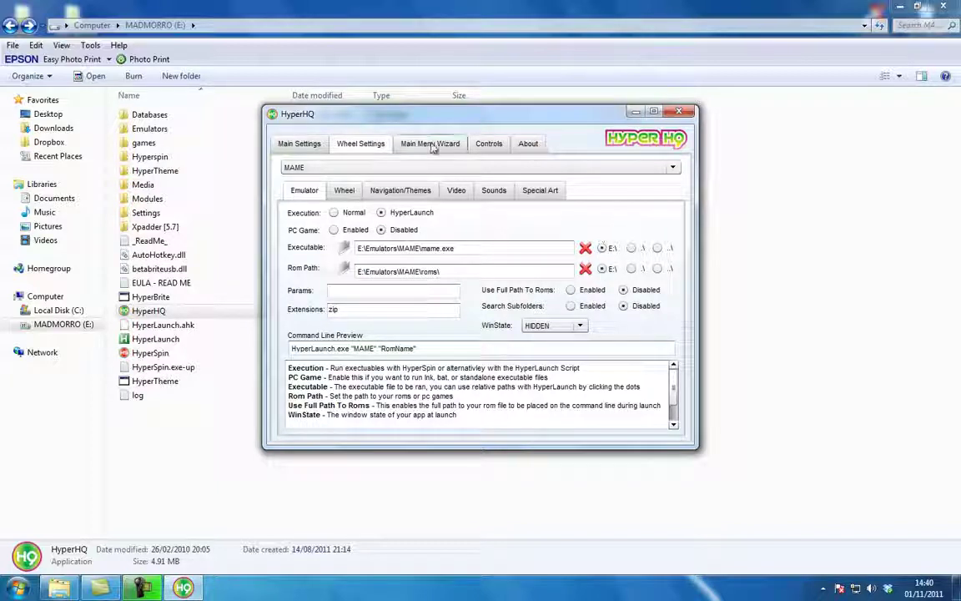
- Review the keyboard and joystick control assignments for both players, and close HyperHQ
click(490, 145)
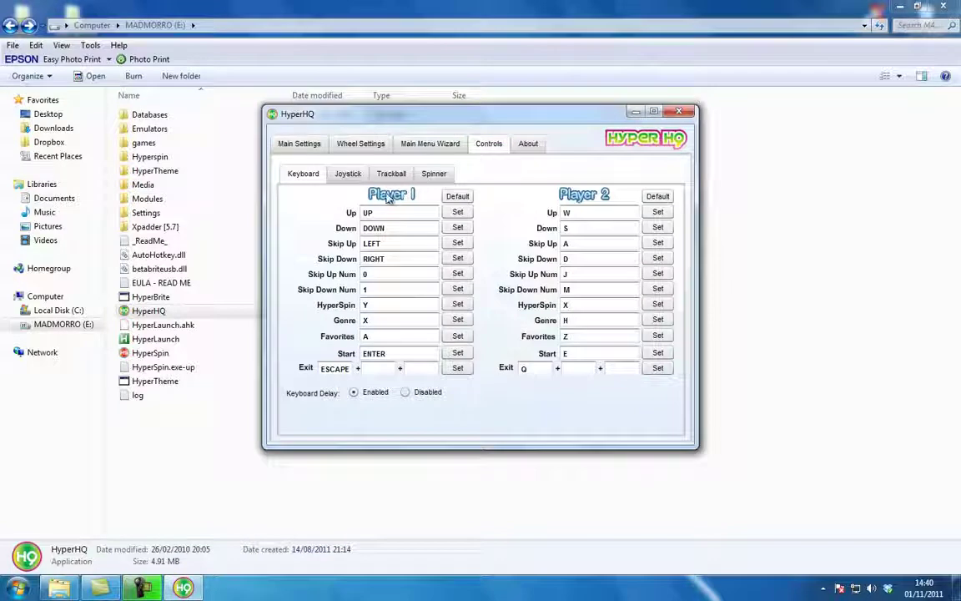
click(348, 174)
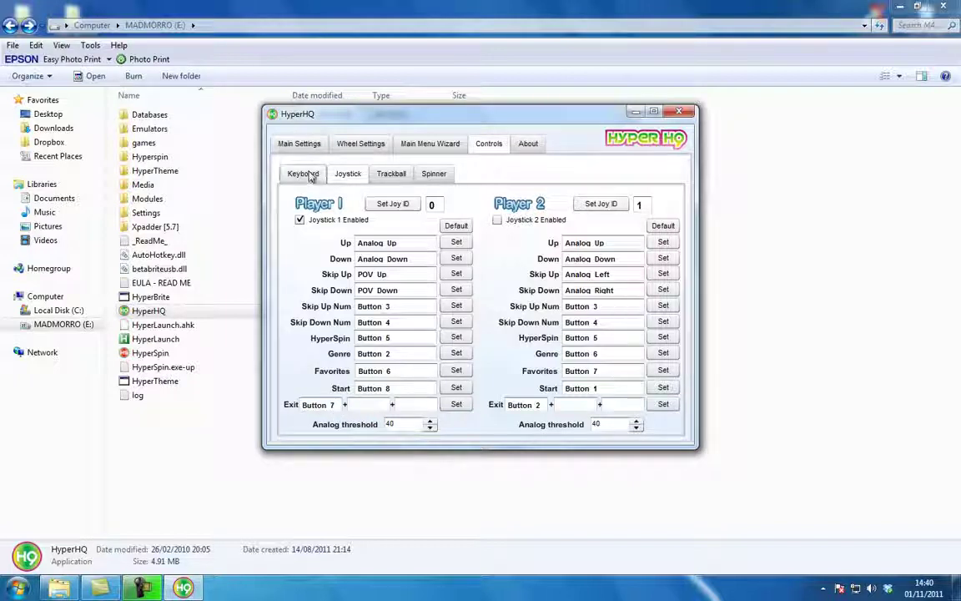
click(680, 112)
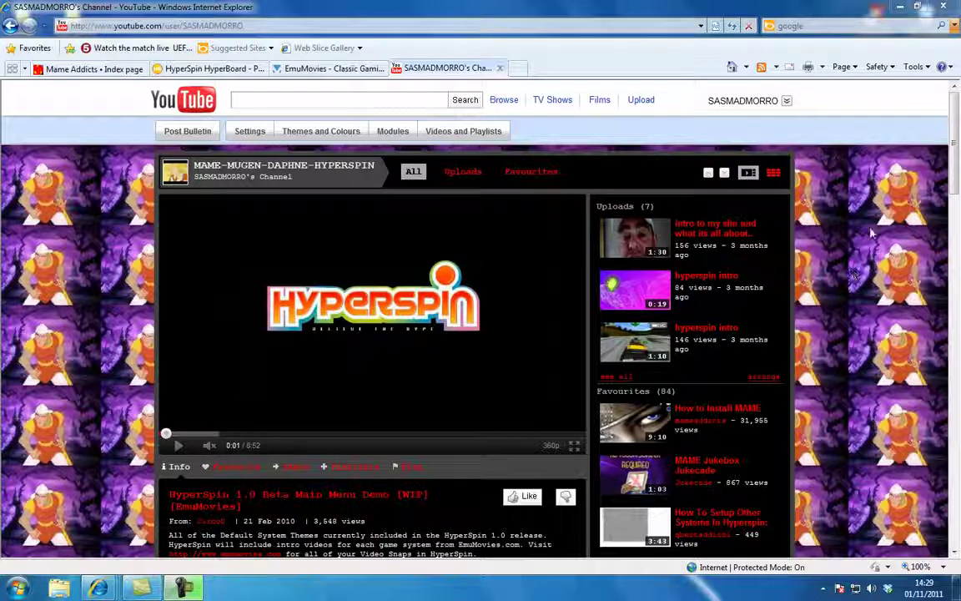
- Look through the YouTube channel page, examining the list of sites to check out and the channel comments
scroll(859, 121, down, 1)
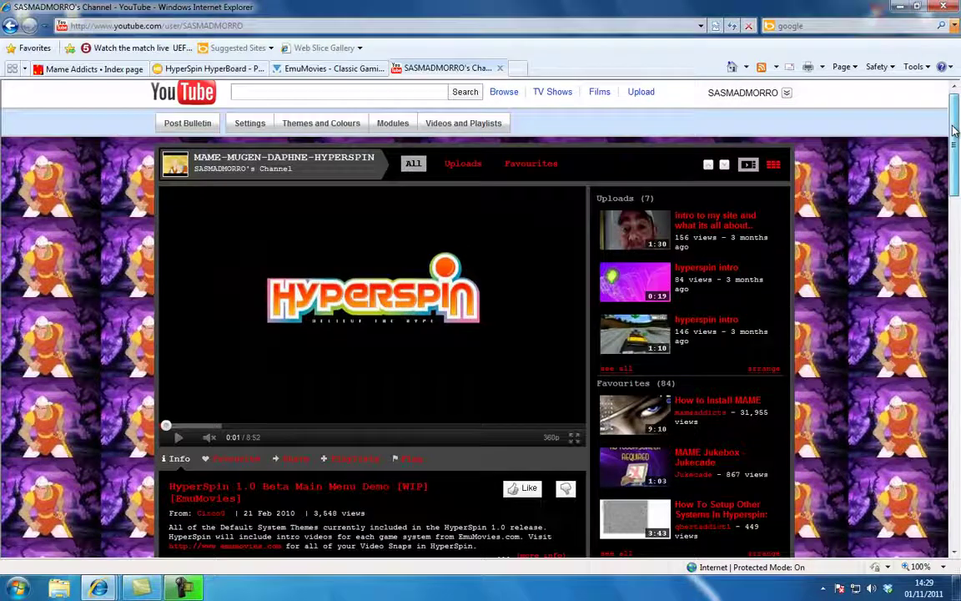
scroll(861, 130, down, 1)
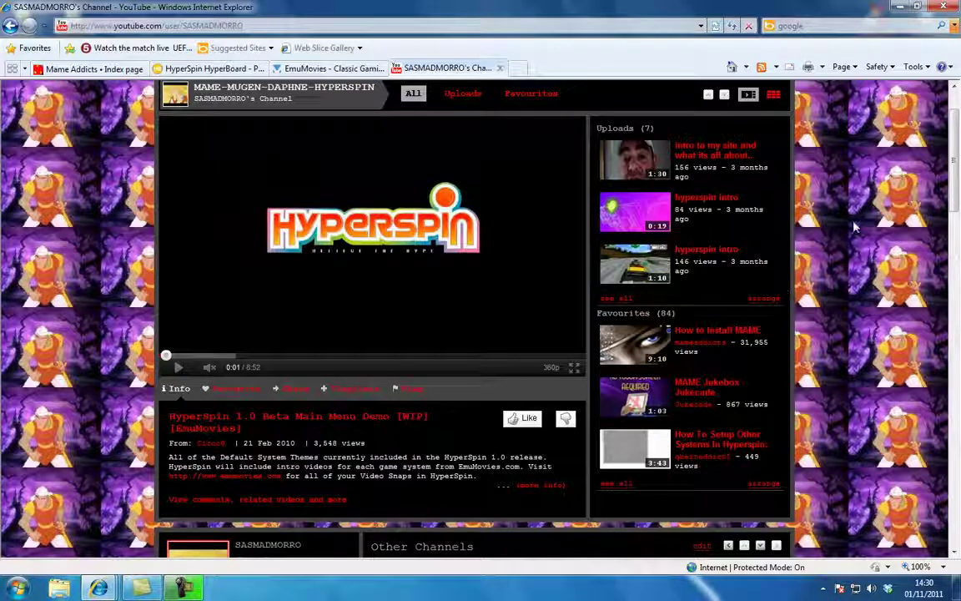
drag(956, 147, 938, 432)
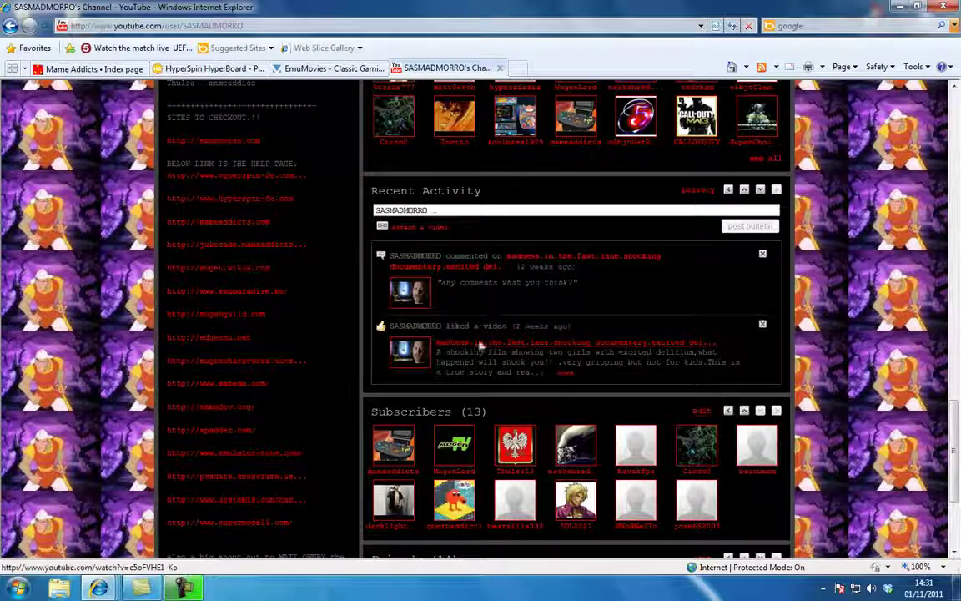
scroll(727, 347, up, 8)
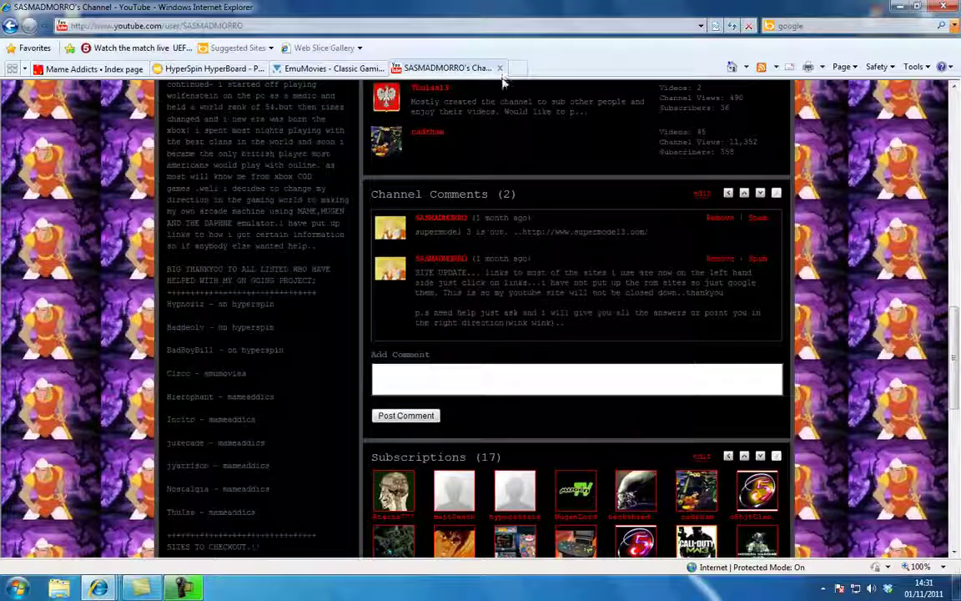
- Close the YouTube channel page and look over the EmuMovies forum page, examining its site notices, latest posts and site links
click(502, 69)
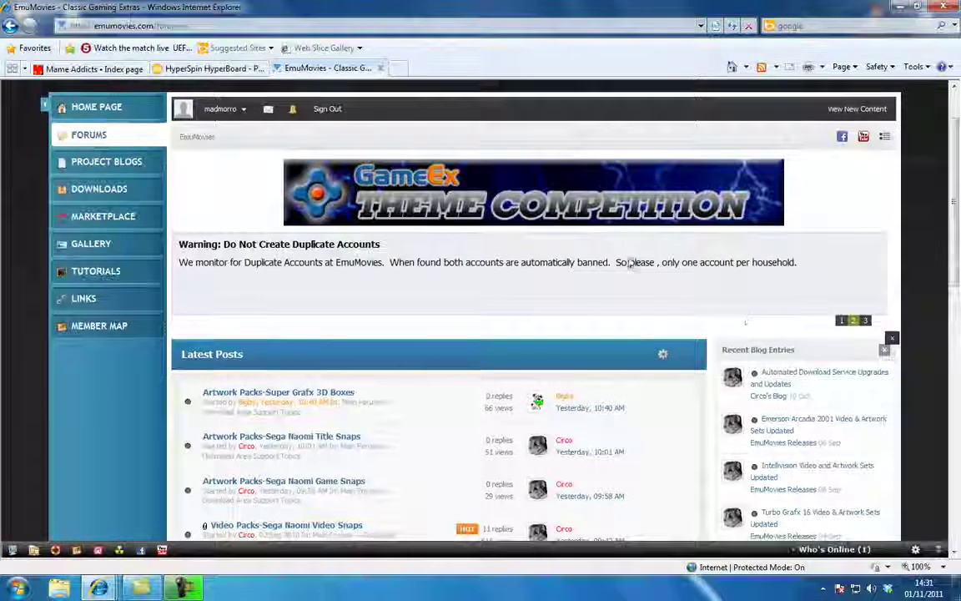
scroll(709, 317, up, 2)
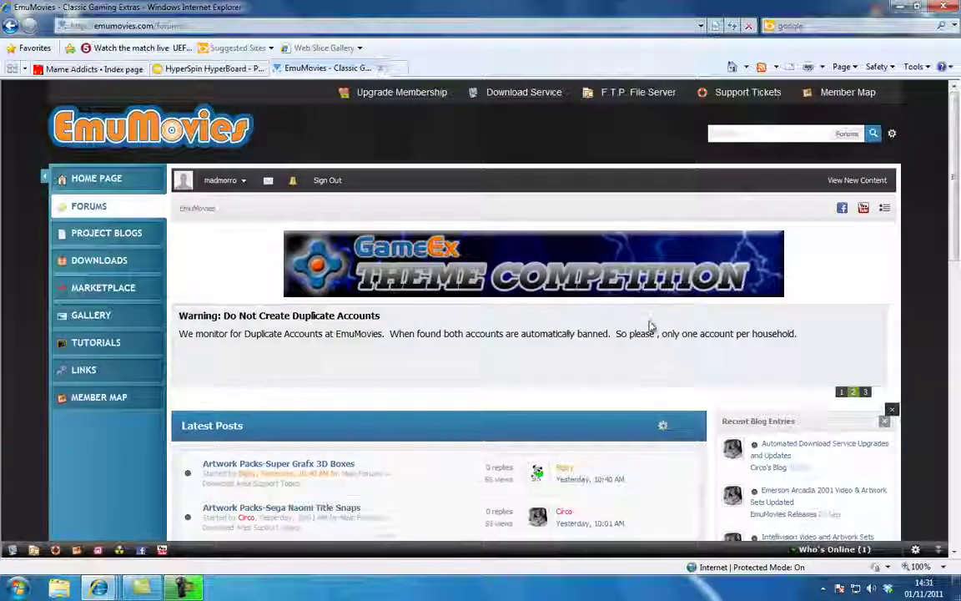
scroll(568, 307, down, 2)
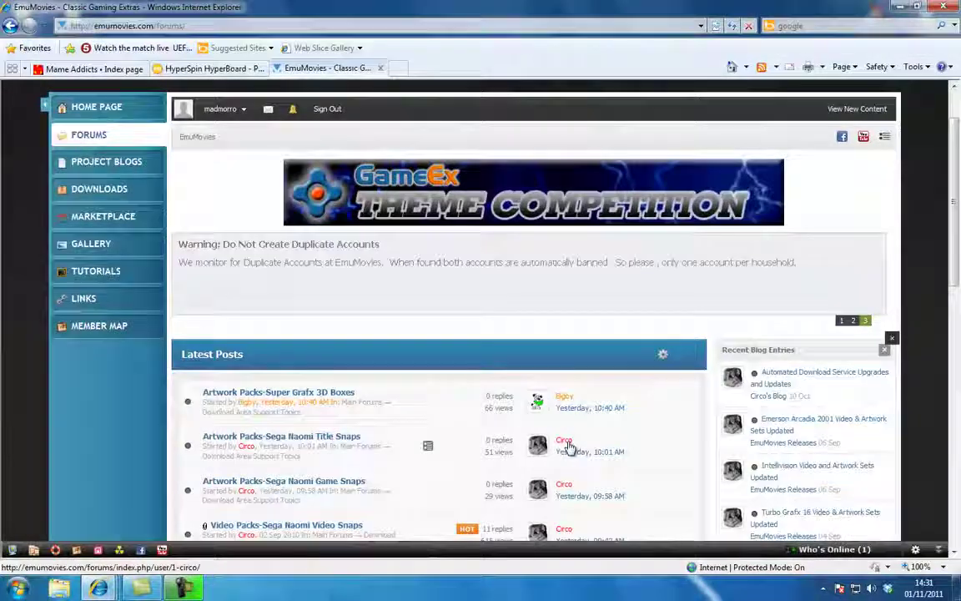
mouse_move(565, 444)
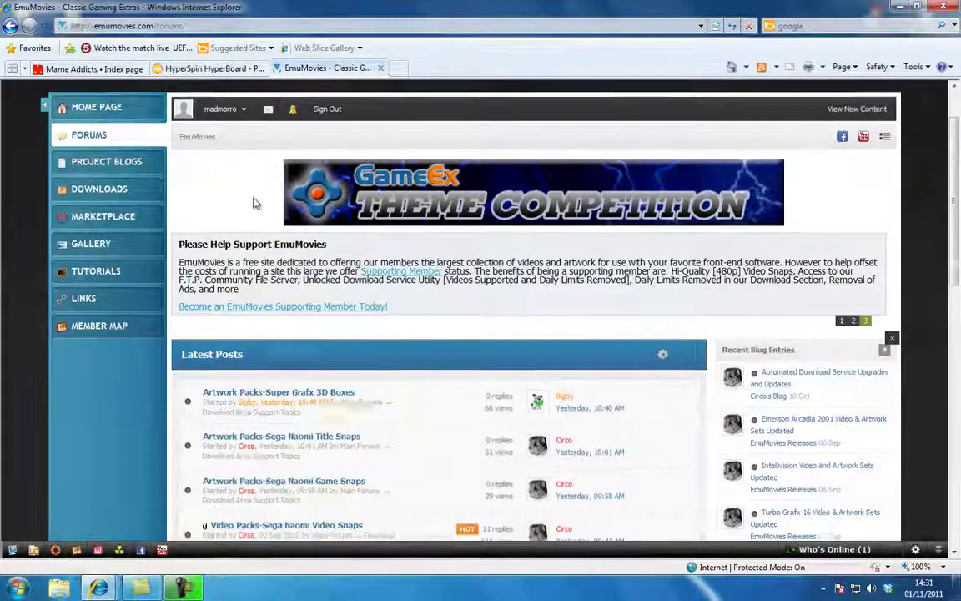
scroll(254, 204, up, 2)
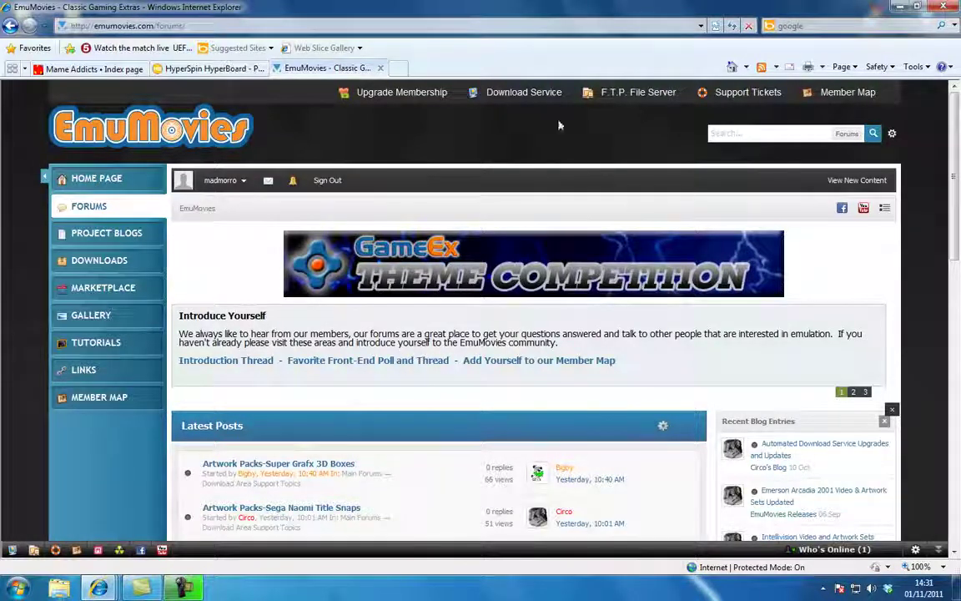
- Close the EmuMovies page and look through the HyperSpin forum's general, Gold Members Only and HyperPin sections
click(380, 68)
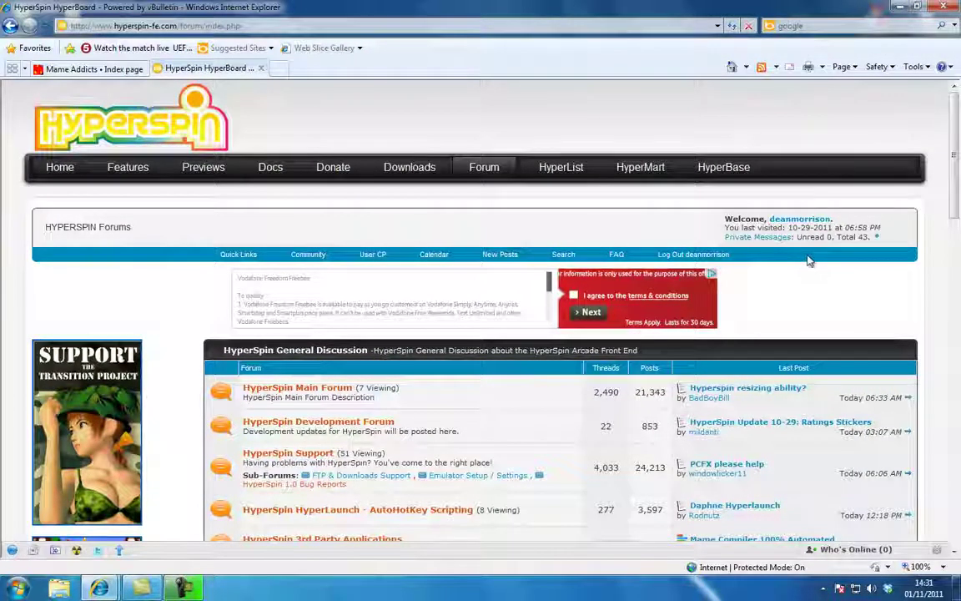
scroll(808, 262, down, 3)
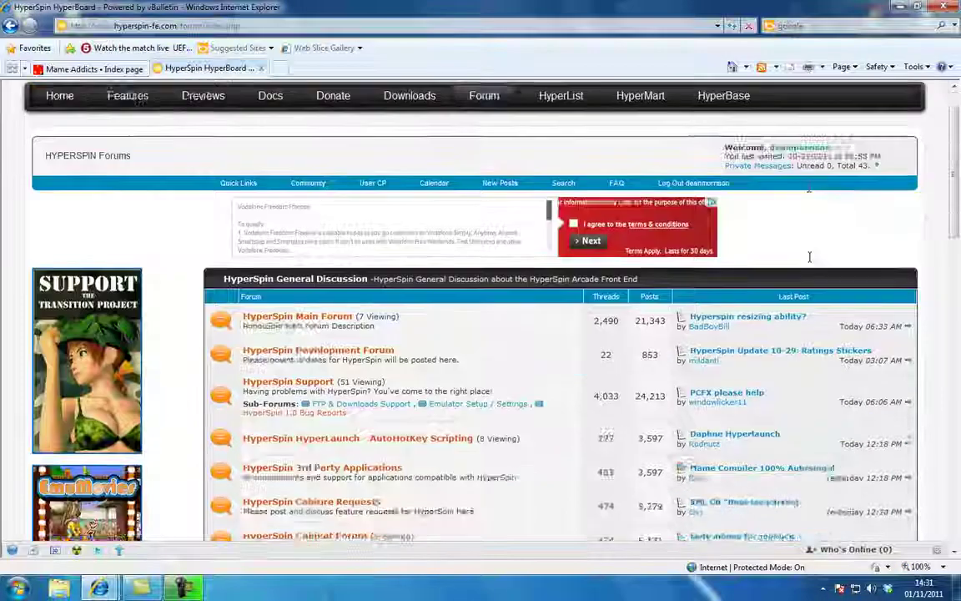
scroll(807, 261, down, 2)
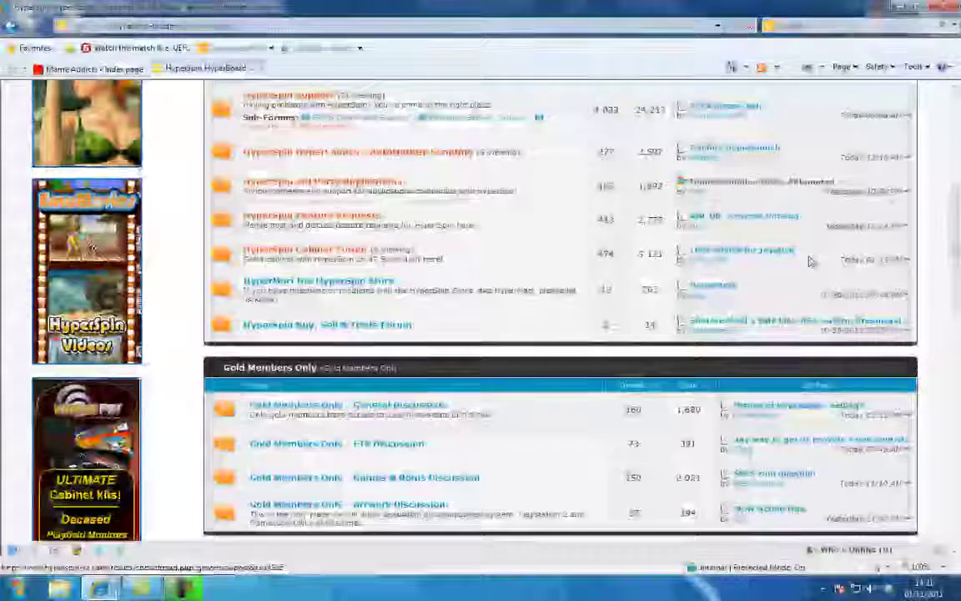
scroll(808, 262, down, 4)
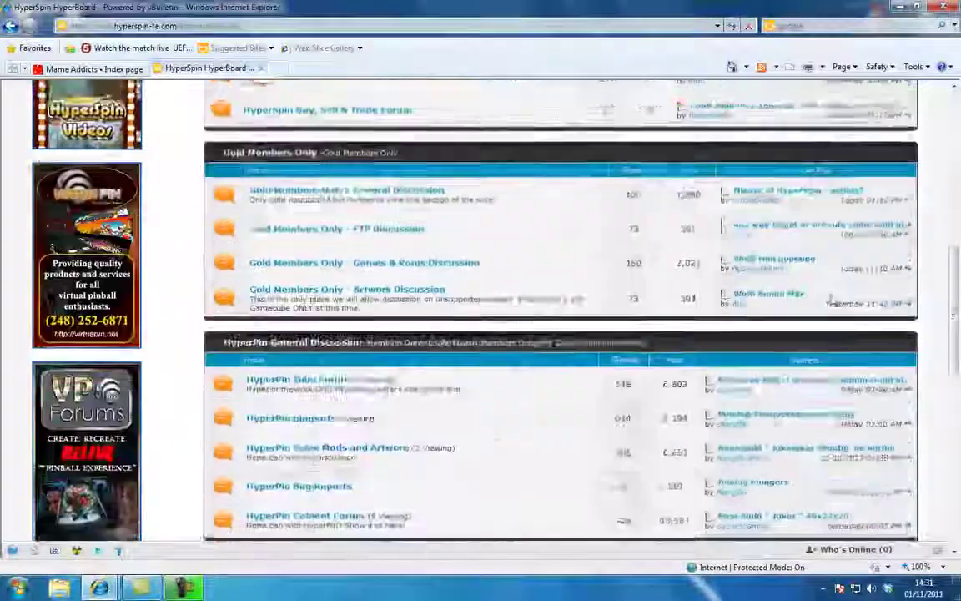